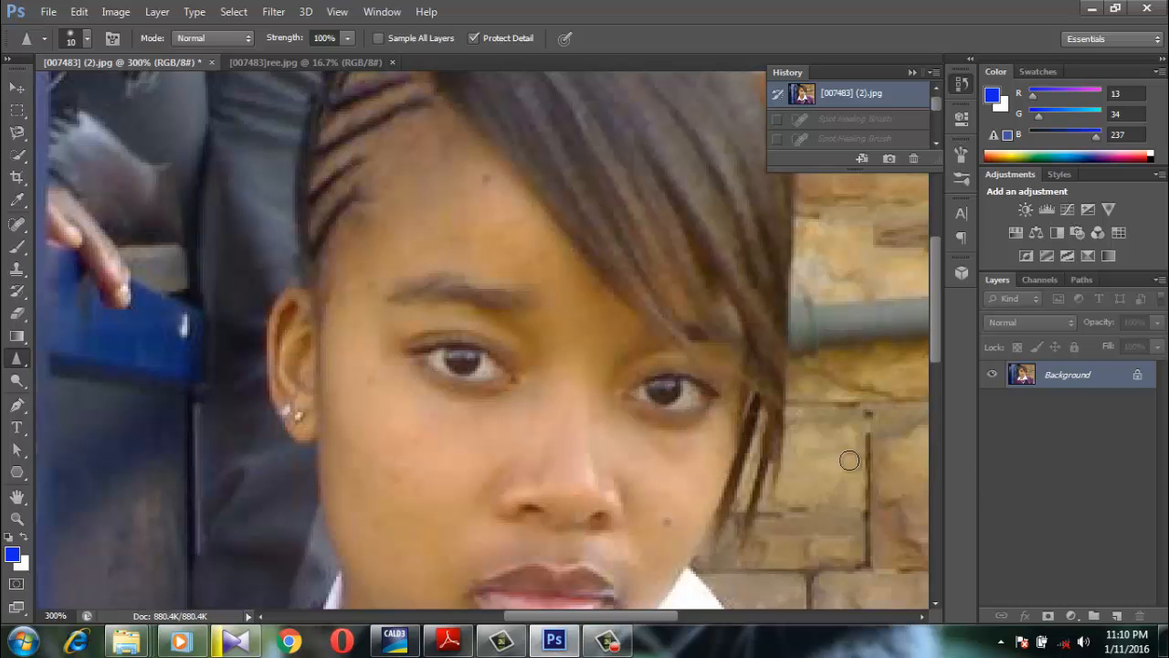
Compare the original portrait with the retouched version in [007483]ree.jpg, keeping the current Windows color scheme when asked
key("ctrl+minus")
key("ctrl+minus")
key("ctrl+minus")
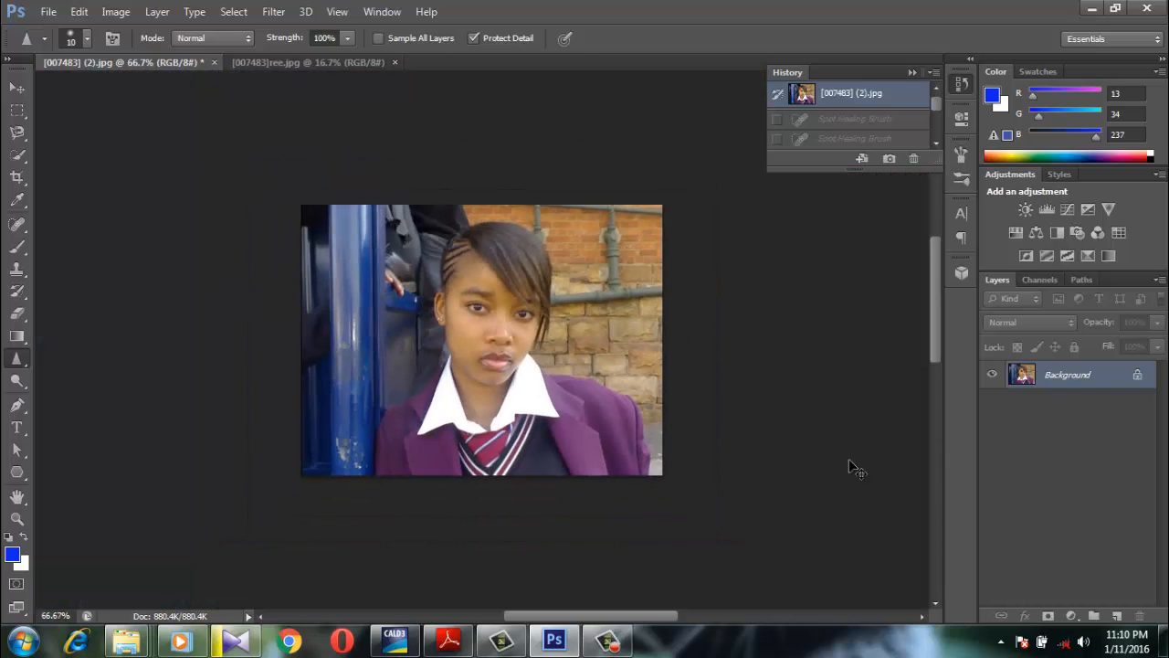
key("ctrl+plus")
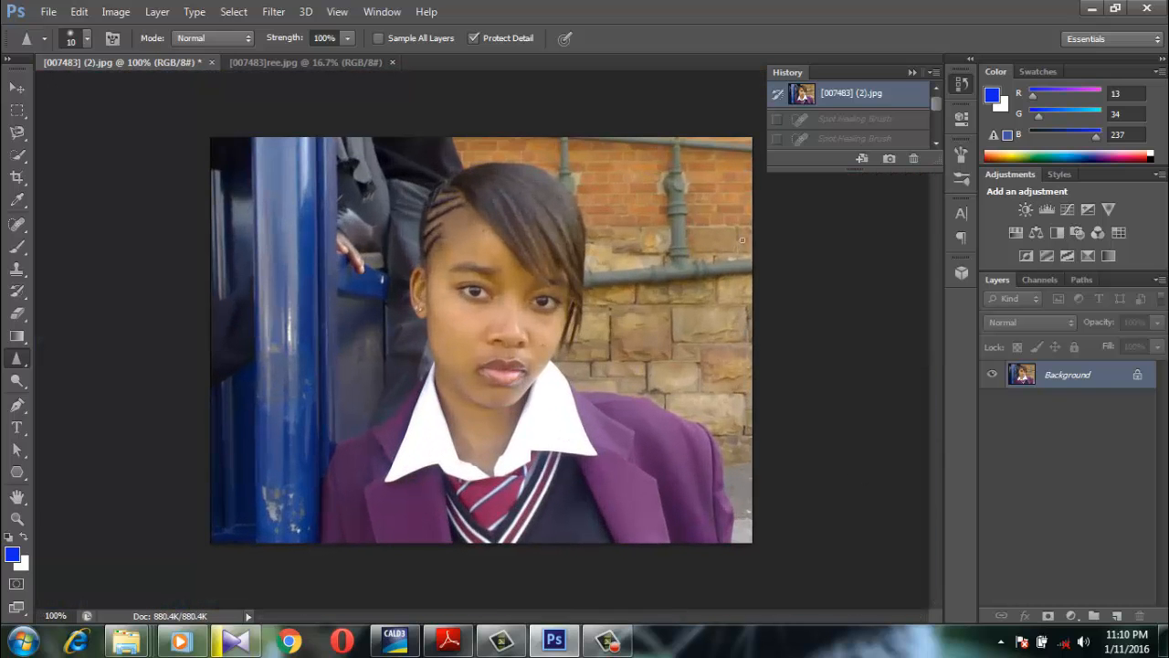
left_click(333, 65)
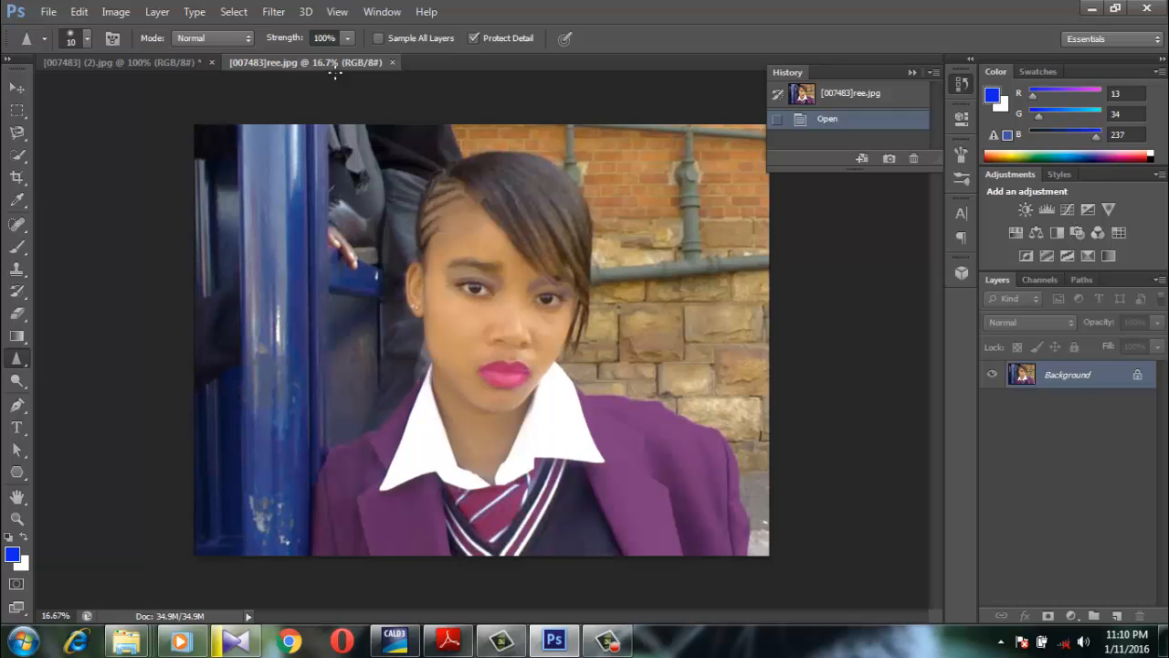
left_click(136, 66)
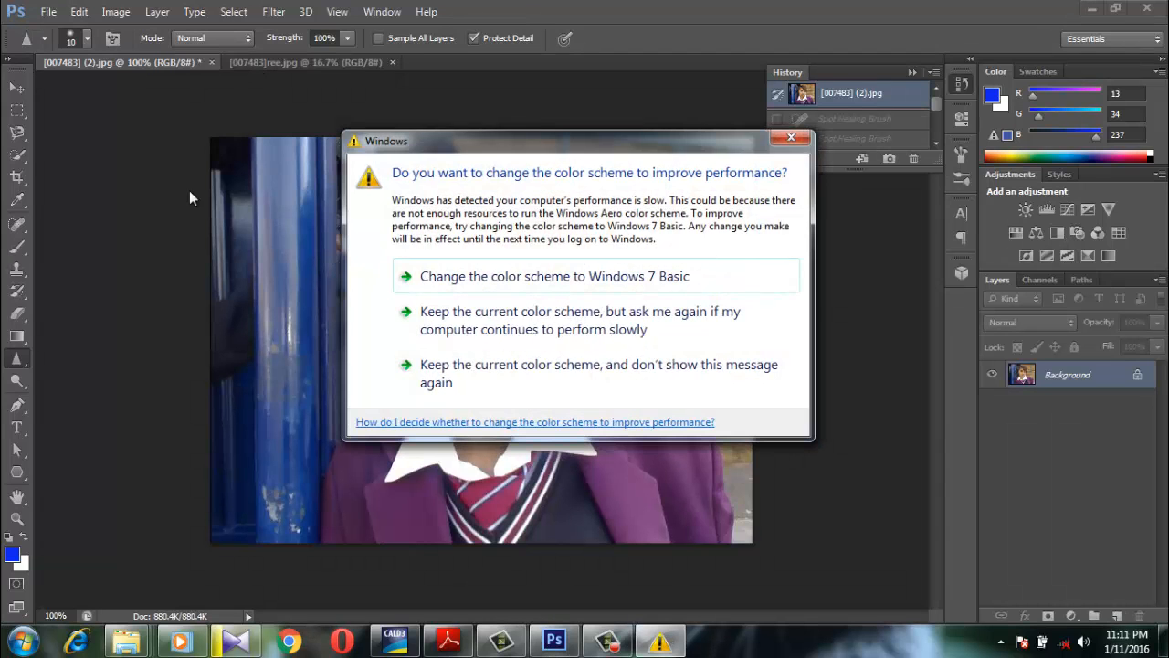
left_click(479, 311)
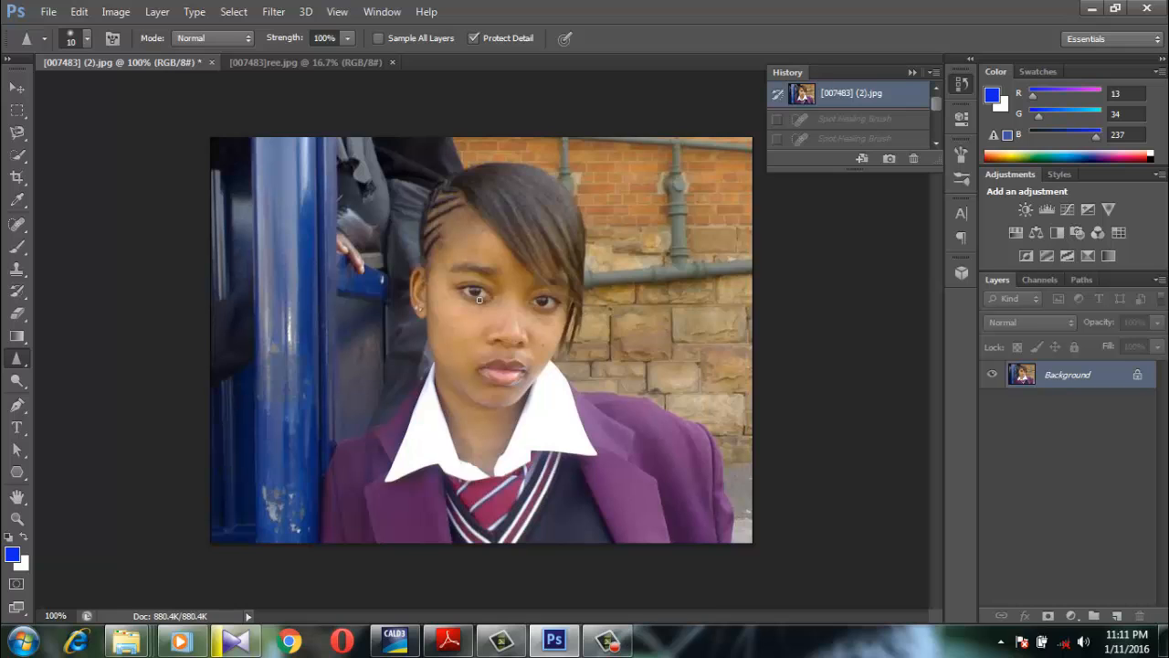
left_click(276, 72)
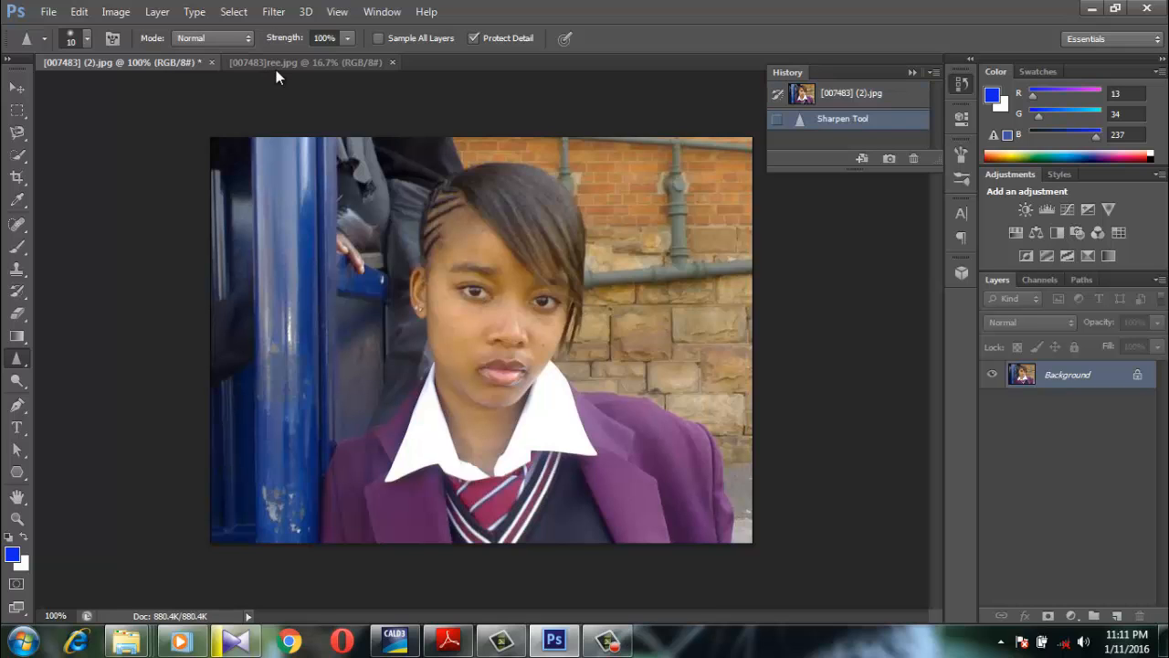
left_click(276, 67)
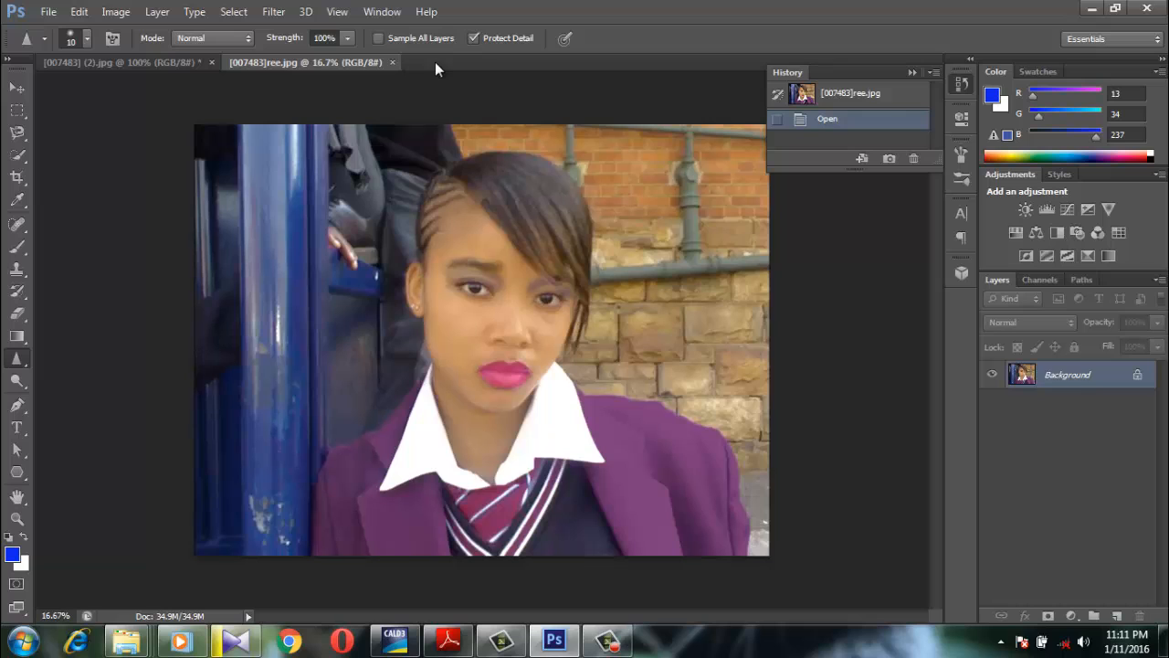
left_click(195, 64)
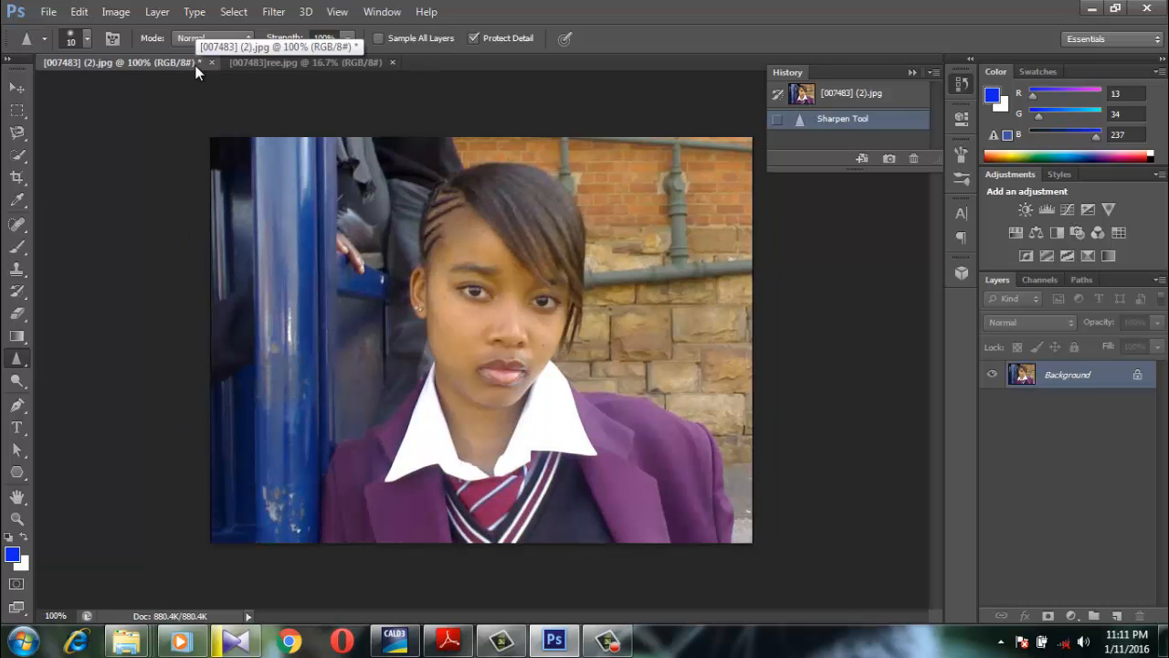
Remove the dark spots and small blemishes on the forehead and cheeks with the Spot Healing Brush at size 7
left_click(19, 224)
right_click(19, 224)
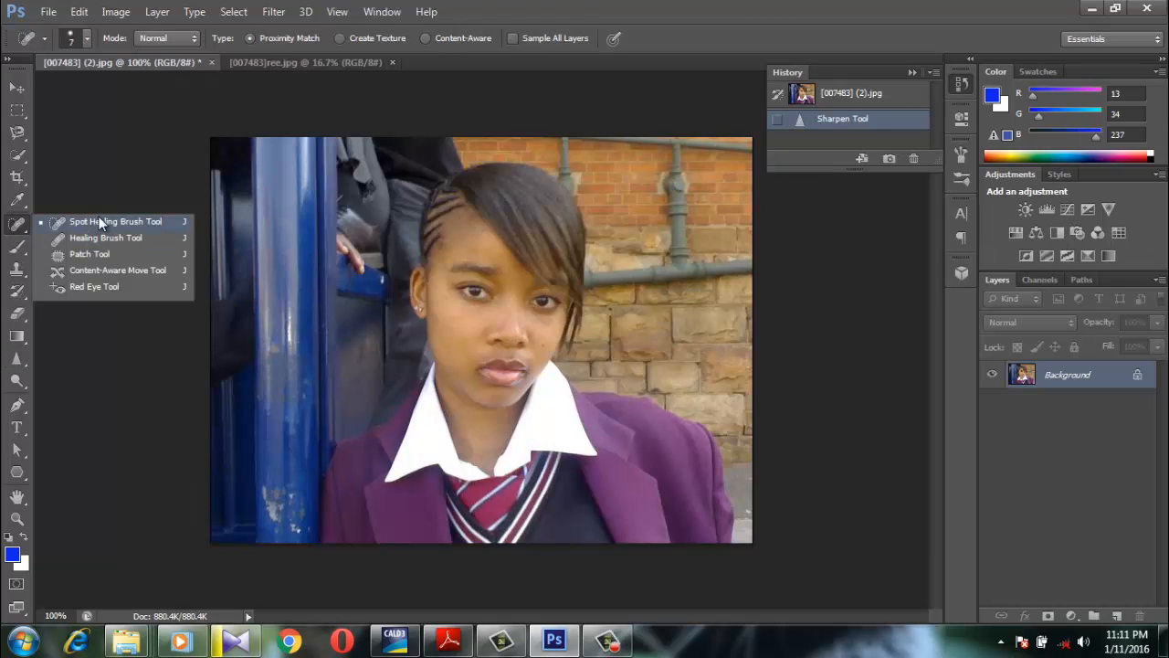
left_click(103, 224)
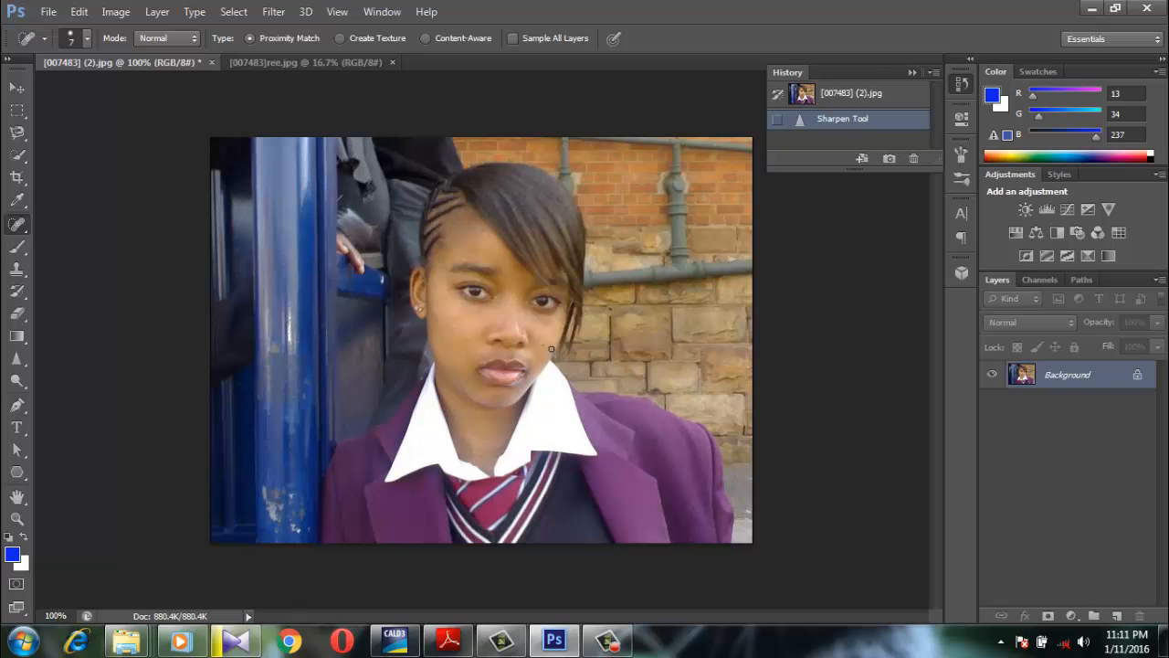
key("ctrl+plus")
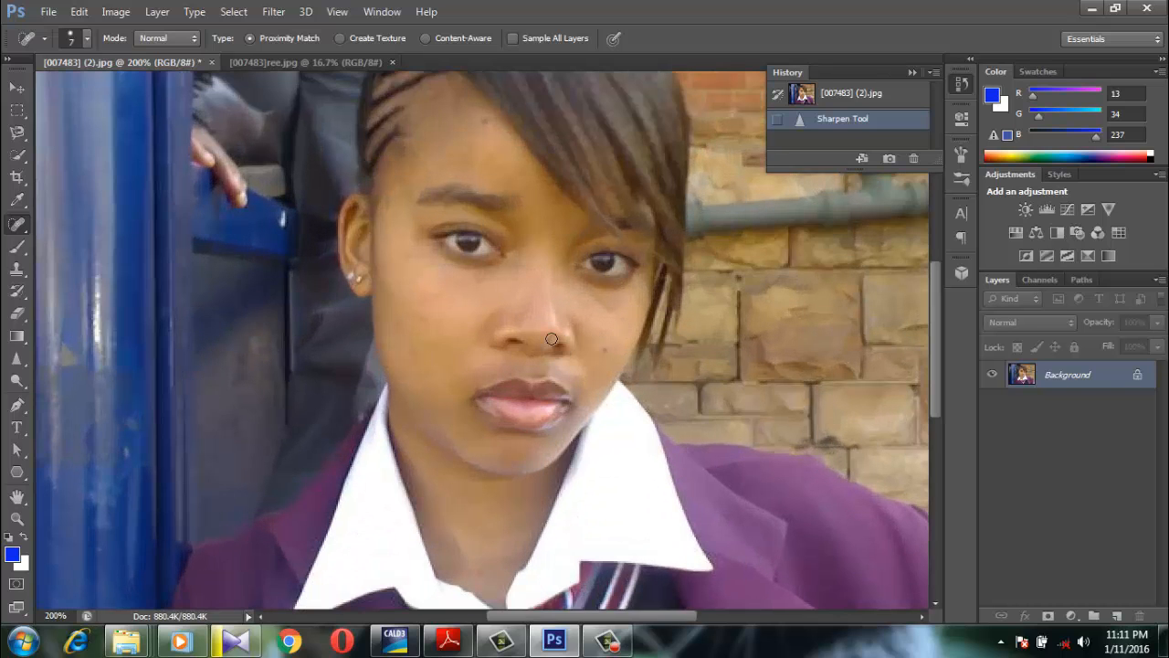
left_click(606, 353)
left_click(485, 122)
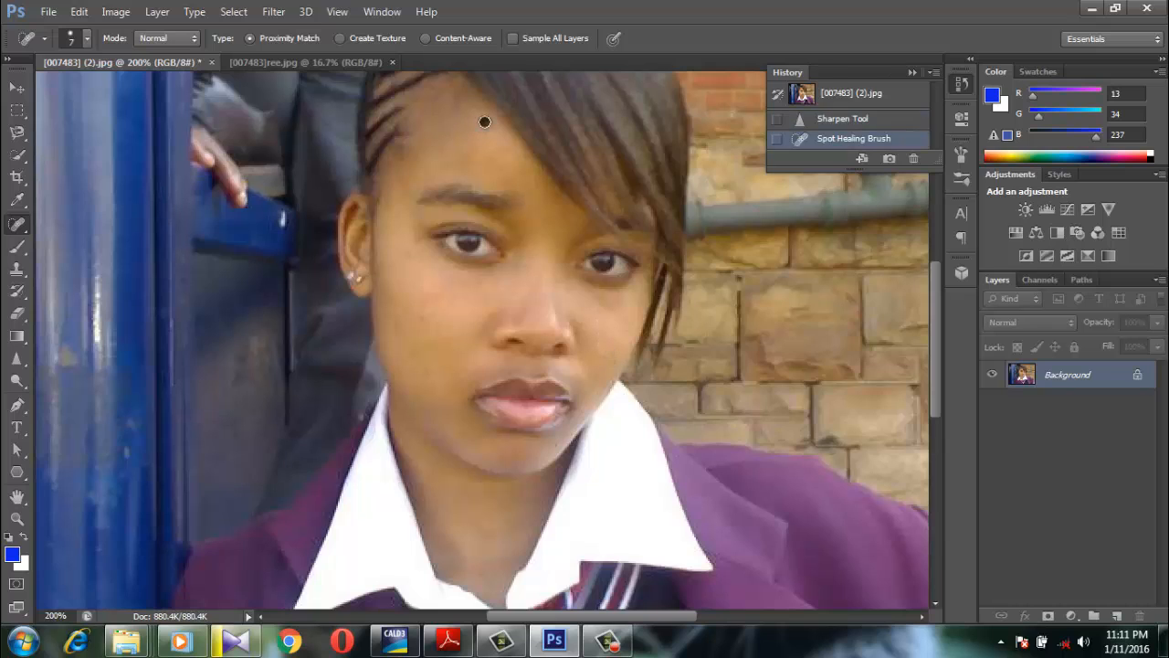
left_click(412, 253)
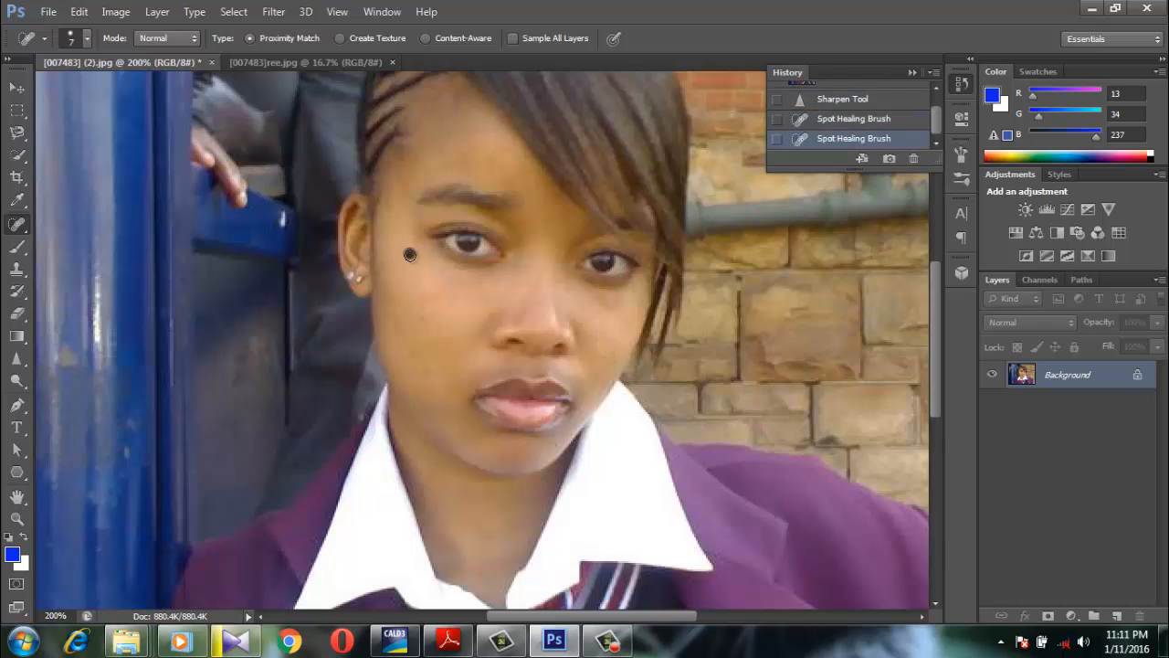
left_click(400, 325)
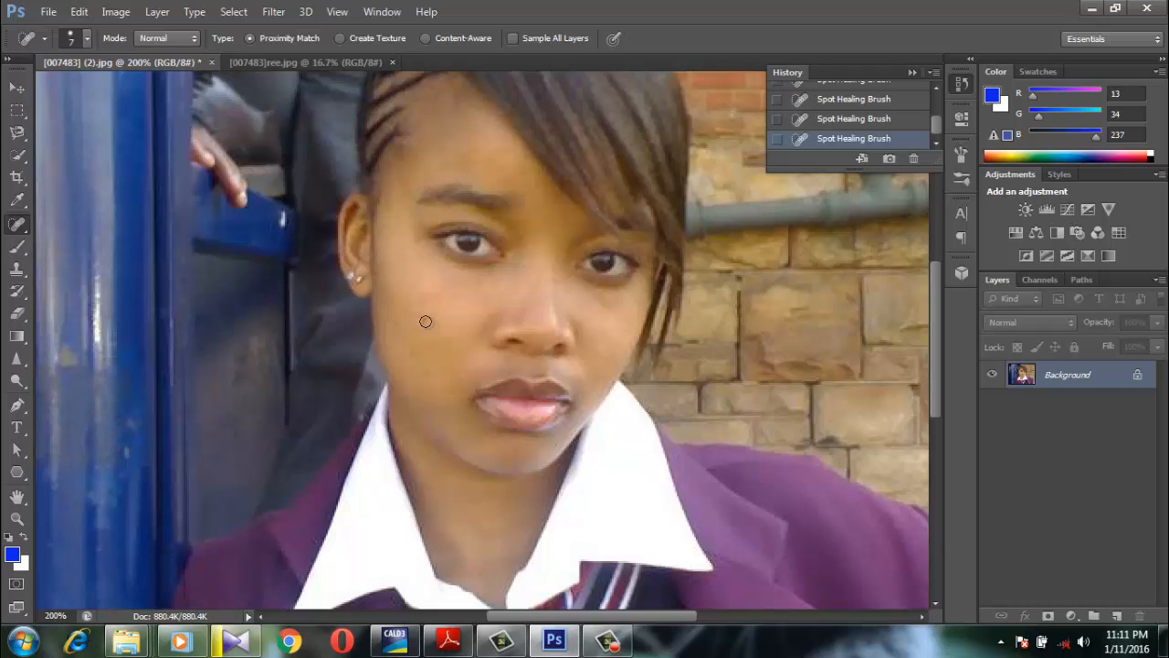
left_click(411, 353)
key("ctrl+minus")
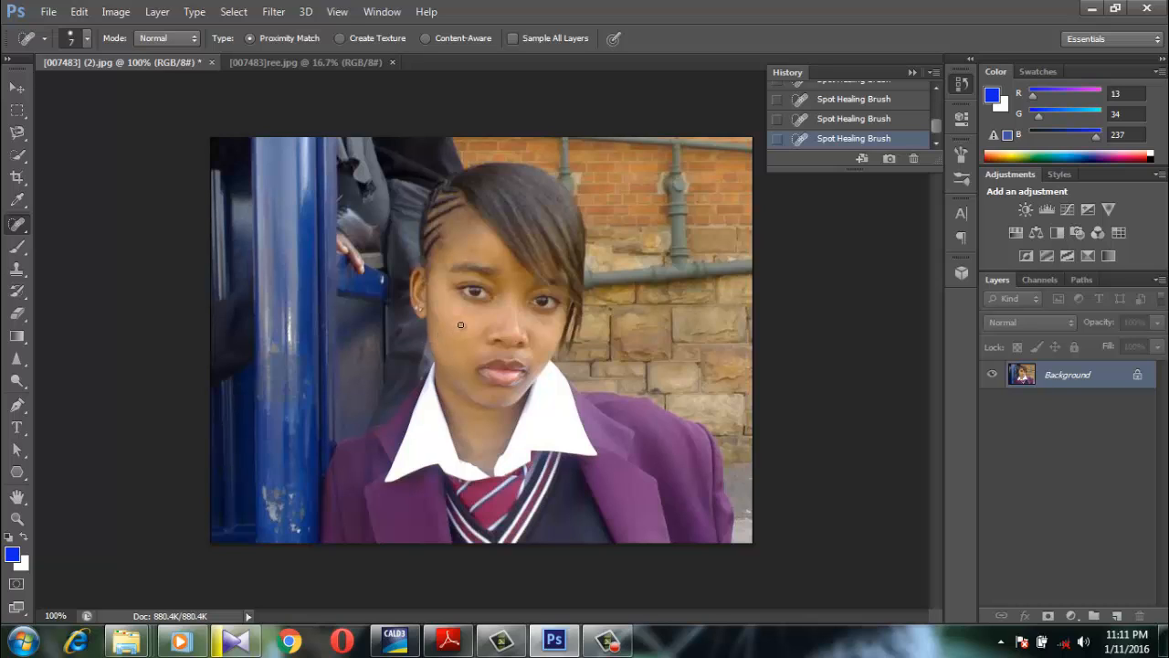
Add a new layer above the background and set up the Brush tool with magenta foreground color #cd16d0
left_click(1117, 616)
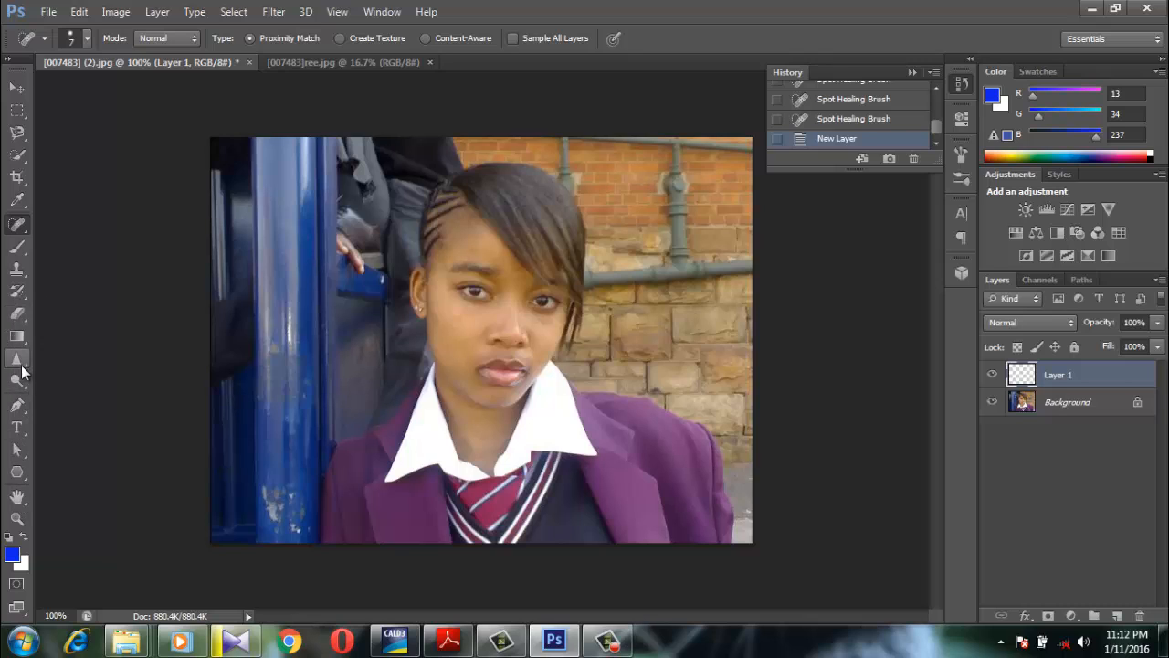
left_click(18, 248)
right_click(18, 255)
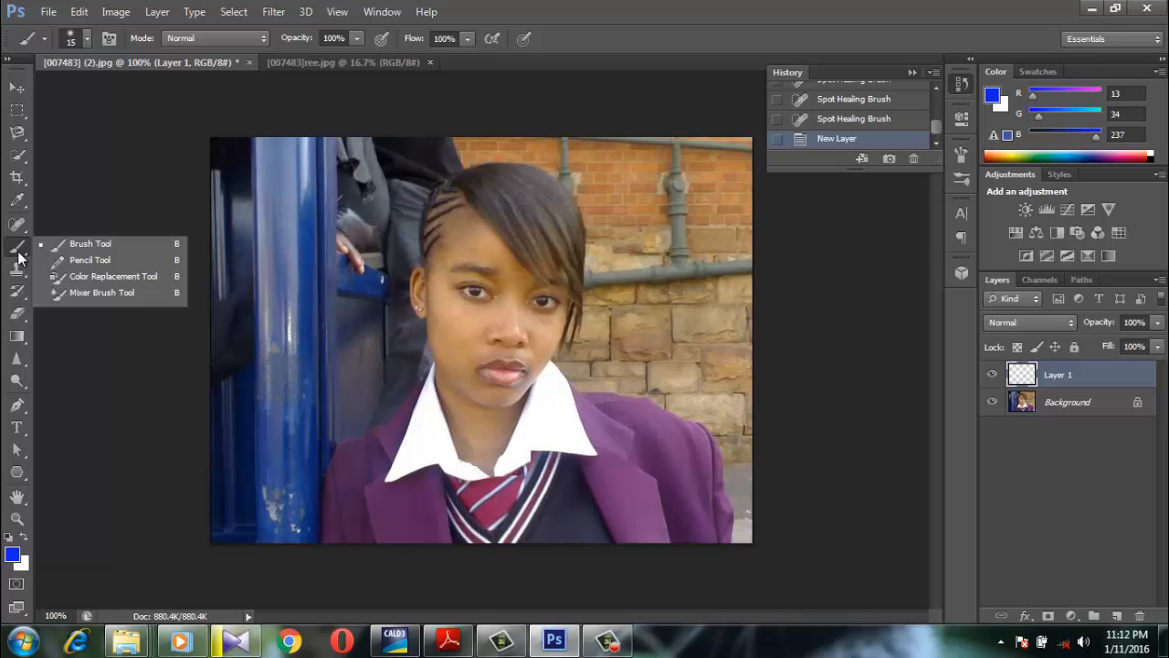
left_click(91, 246)
left_click(12, 553)
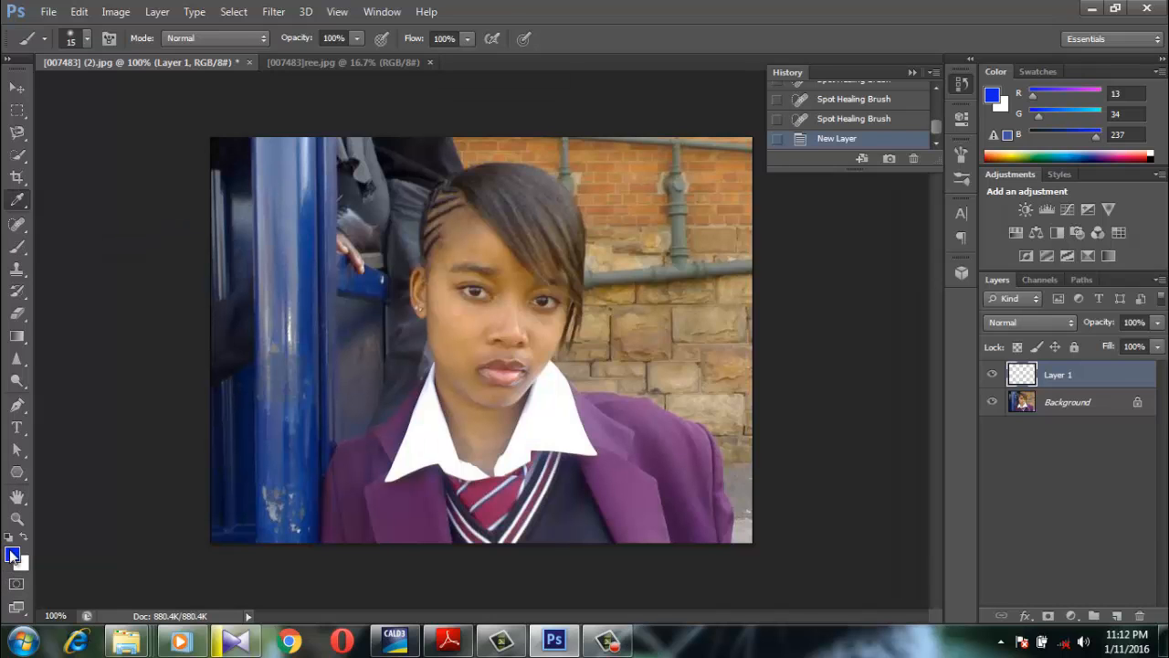
left_click(637, 482)
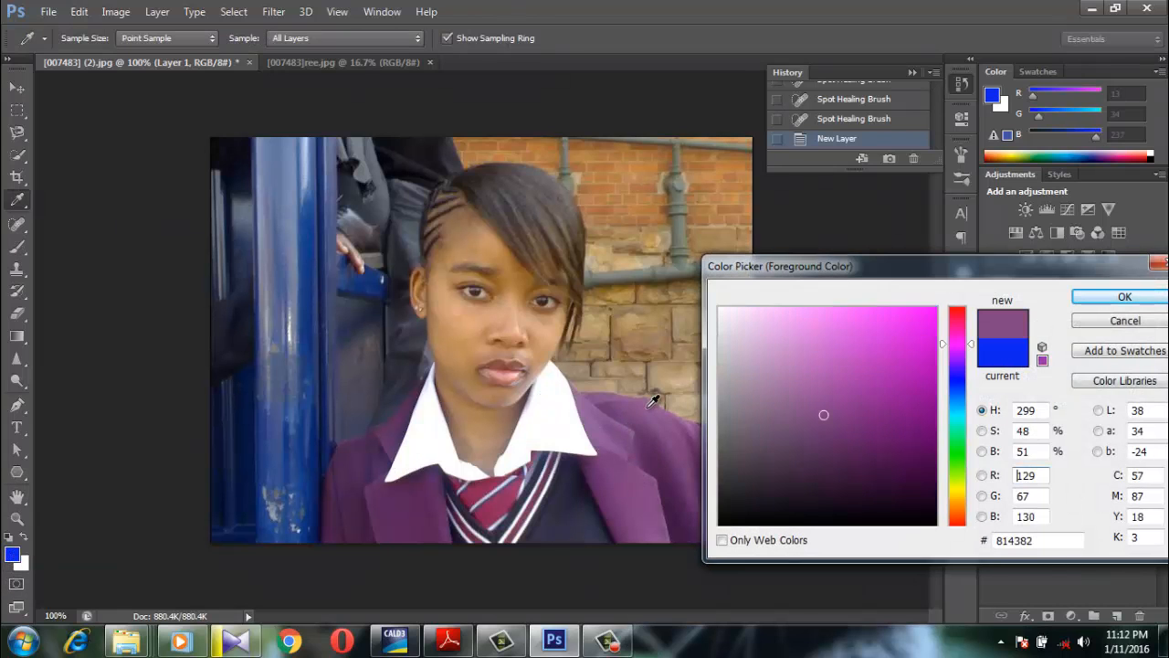
left_click(917, 345)
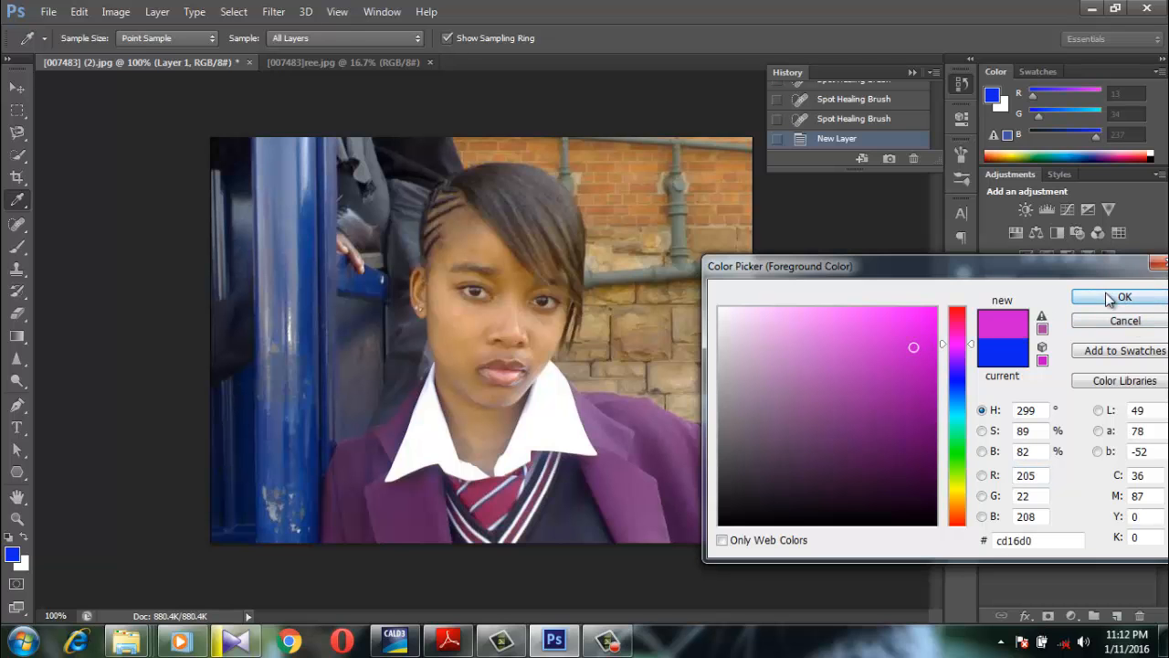
left_click(1123, 297)
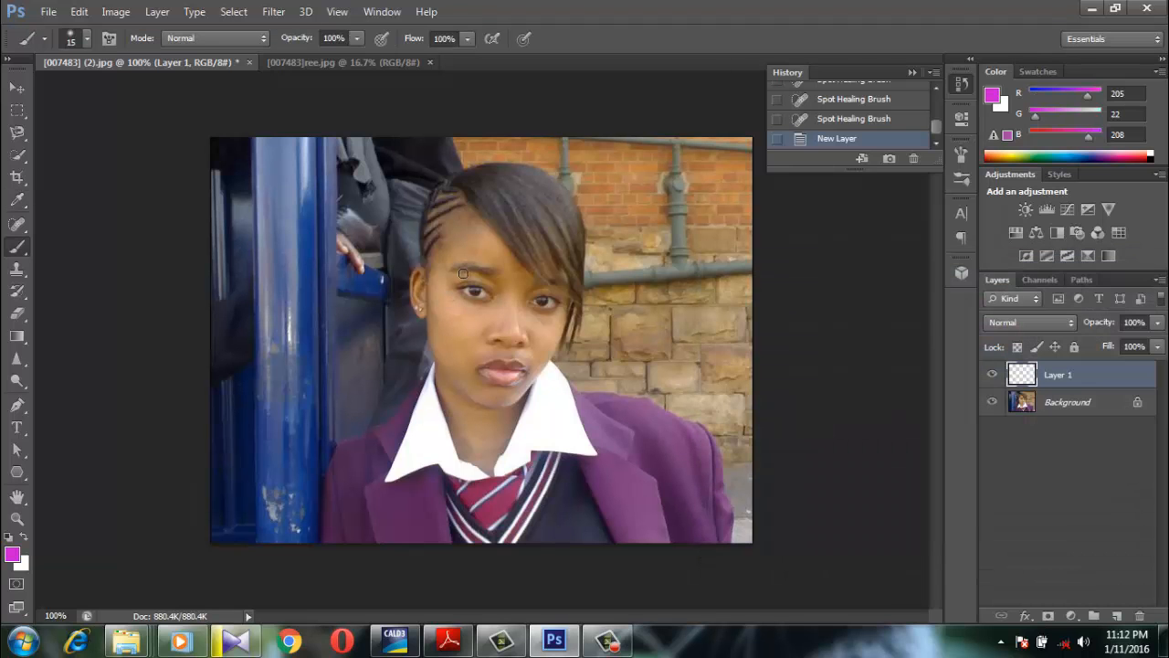
Paint magenta eyeshadow over both upper eyelids, between lashes and eyebrows, with the 15 px brush on the new layer
key("ctrl+plus")
key("ctrl+plus")
key("ctrl+plus")
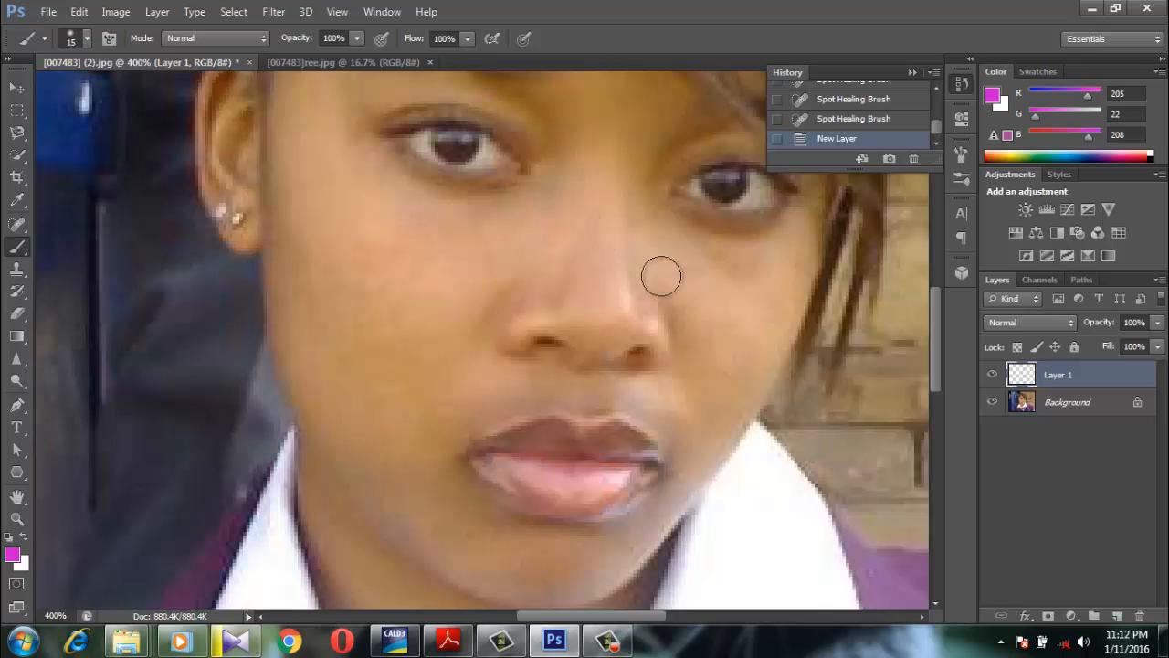
left_click_drag(937, 354, 937, 329)
mouse_move(540, 238)
left_mouse_down()
mouse_move(417, 213)
mouse_move(377, 225)
mouse_move(448, 217)
left_mouse_up()
mouse_move(687, 273)
left_mouse_down()
mouse_move(758, 265)
mouse_move(817, 290)
mouse_move(749, 261)
mouse_move(685, 258)
mouse_move(654, 289)
left_mouse_up()
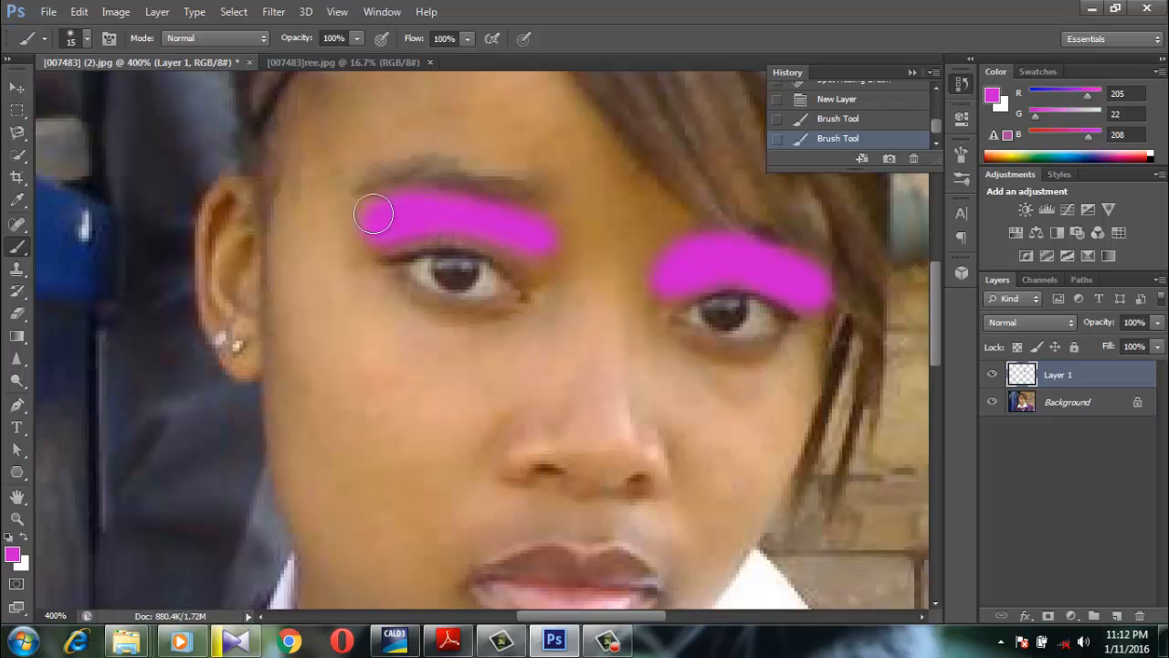
left_click_drag(361, 216, 352, 224)
Lightly erase the edges of both eyeshadow strokes with the Eraser at size 8 and 1% opacity
left_click(18, 314)
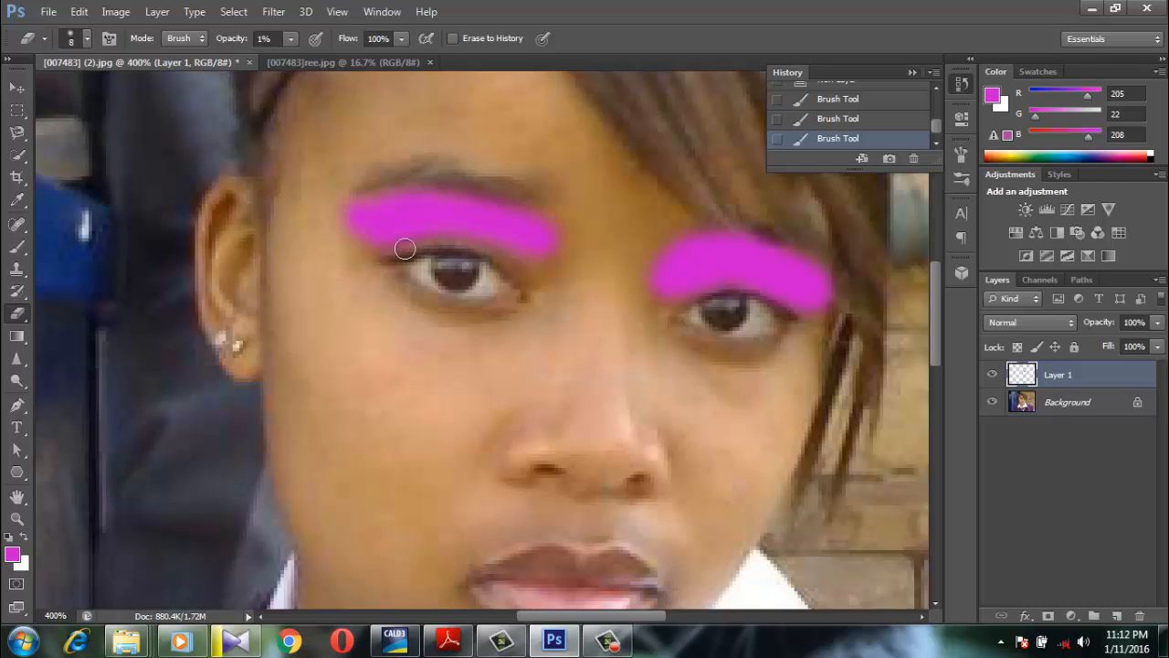
left_click(344, 216)
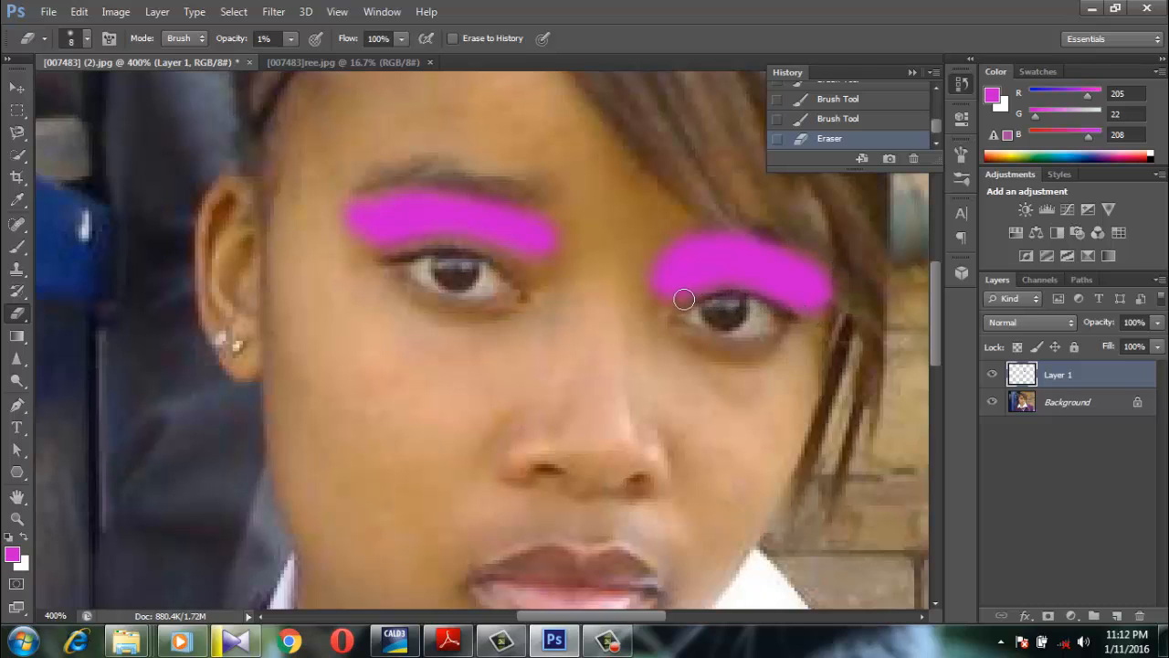
left_click(700, 229)
Soften the eyeshadow on both eyelids with the Blur tool at size 15 and 50% strength
left_click_drag(935, 293, 934, 308)
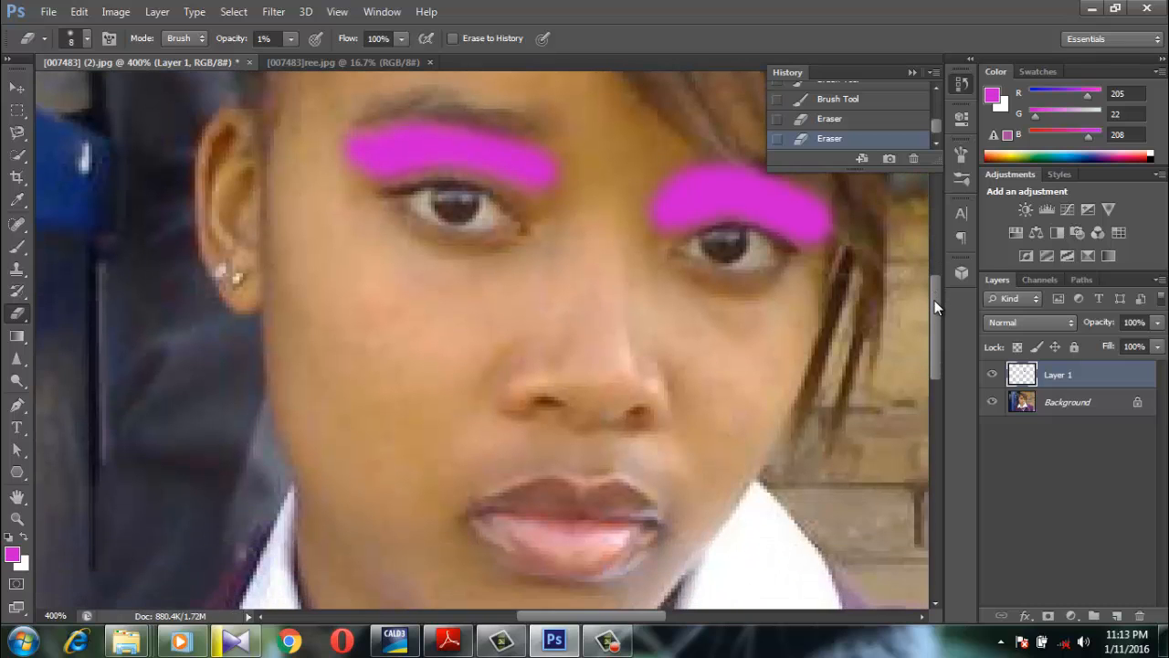
left_click_drag(16, 359, 50, 371)
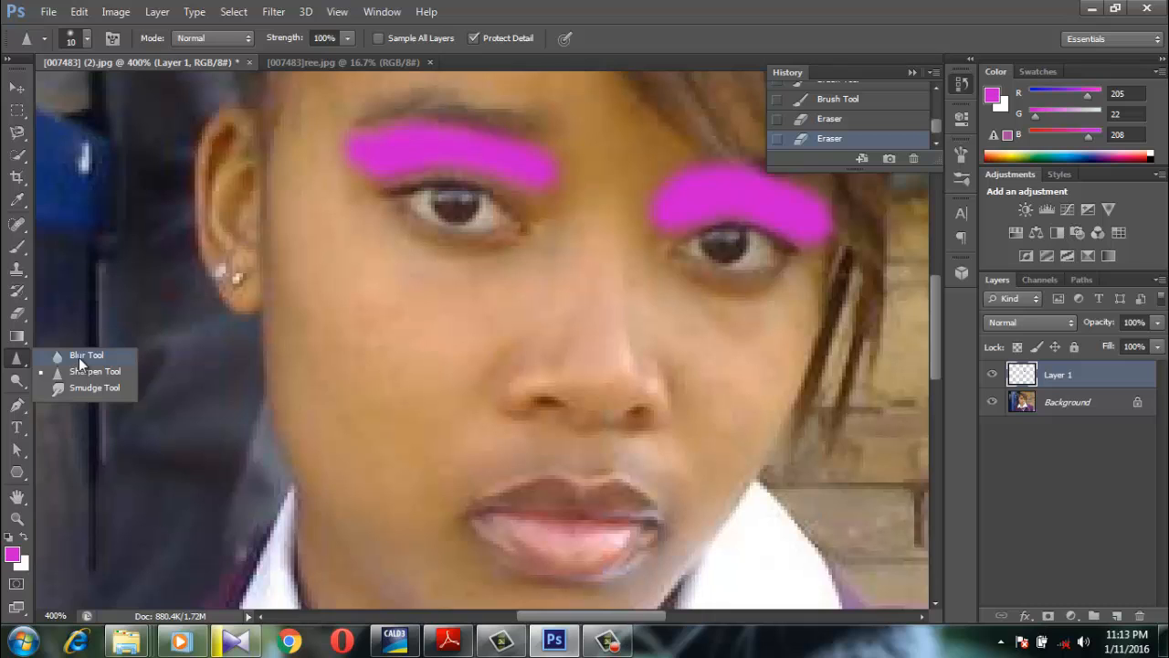
left_click(80, 357)
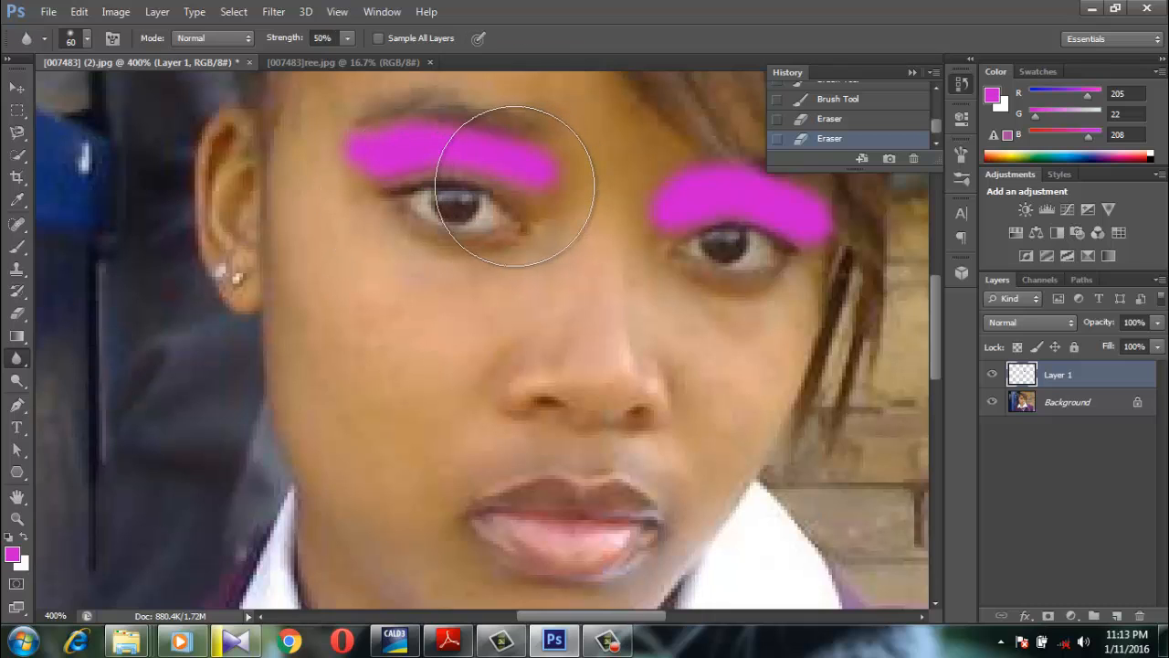
key("bracketleft")
key("bracketleft")
key("bracketleft")
key("bracketleft")
key("bracketleft")
key("bracketleft")
key("bracketleft")
key("bracketleft")
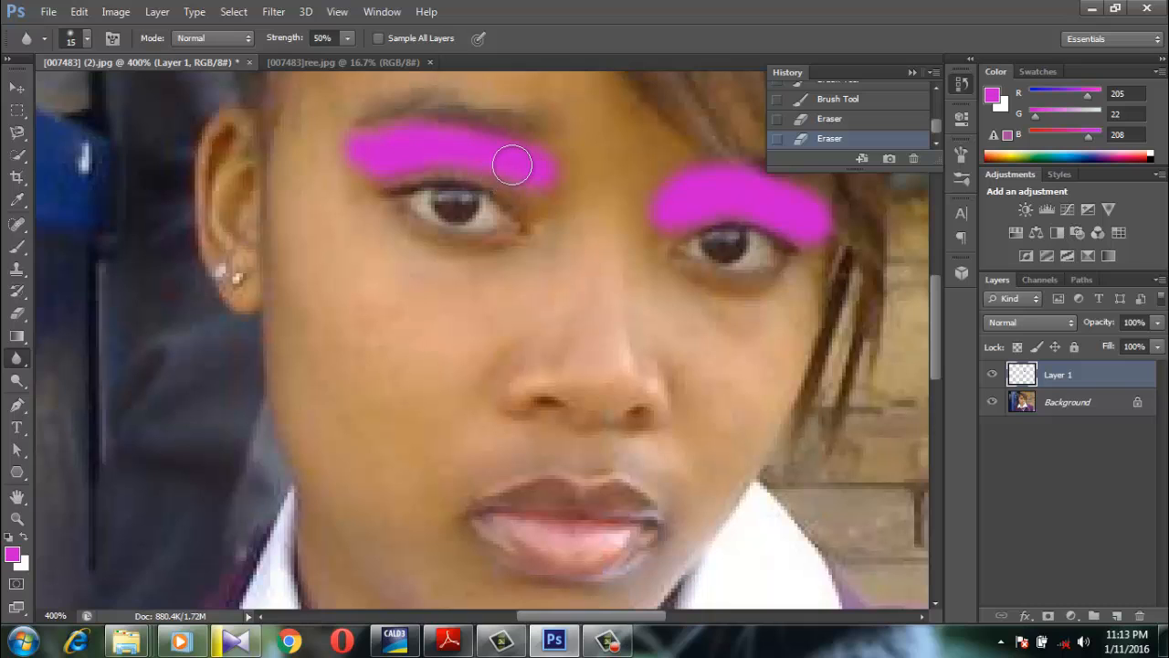
mouse_move(390, 147)
left_mouse_down()
mouse_move(466, 149)
mouse_move(375, 146)
mouse_move(500, 148)
mouse_move(559, 184)
left_mouse_up()
mouse_move(757, 191)
left_mouse_down()
mouse_move(674, 212)
mouse_move(687, 192)
mouse_move(737, 186)
mouse_move(794, 201)
mouse_move(813, 228)
mouse_move(733, 211)
mouse_move(677, 219)
mouse_move(698, 184)
mouse_move(732, 164)
mouse_move(796, 178)
mouse_move(823, 222)
mouse_move(702, 198)
left_mouse_up()
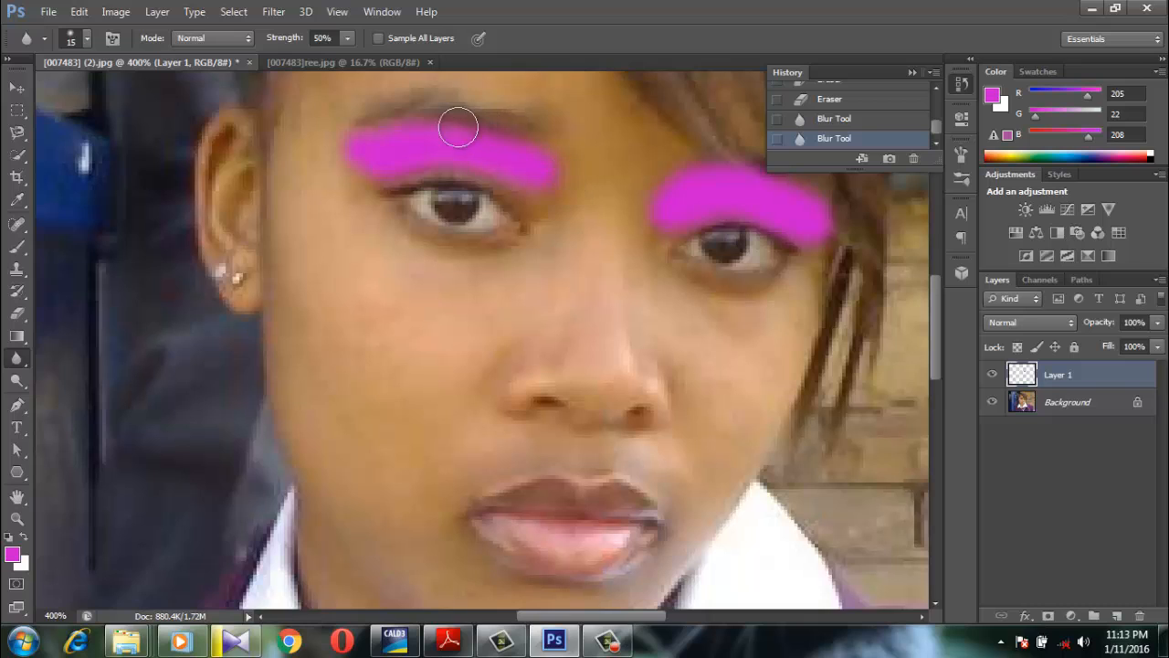
mouse_move(380, 166)
left_mouse_down()
mouse_move(481, 156)
mouse_move(524, 170)
left_mouse_up()
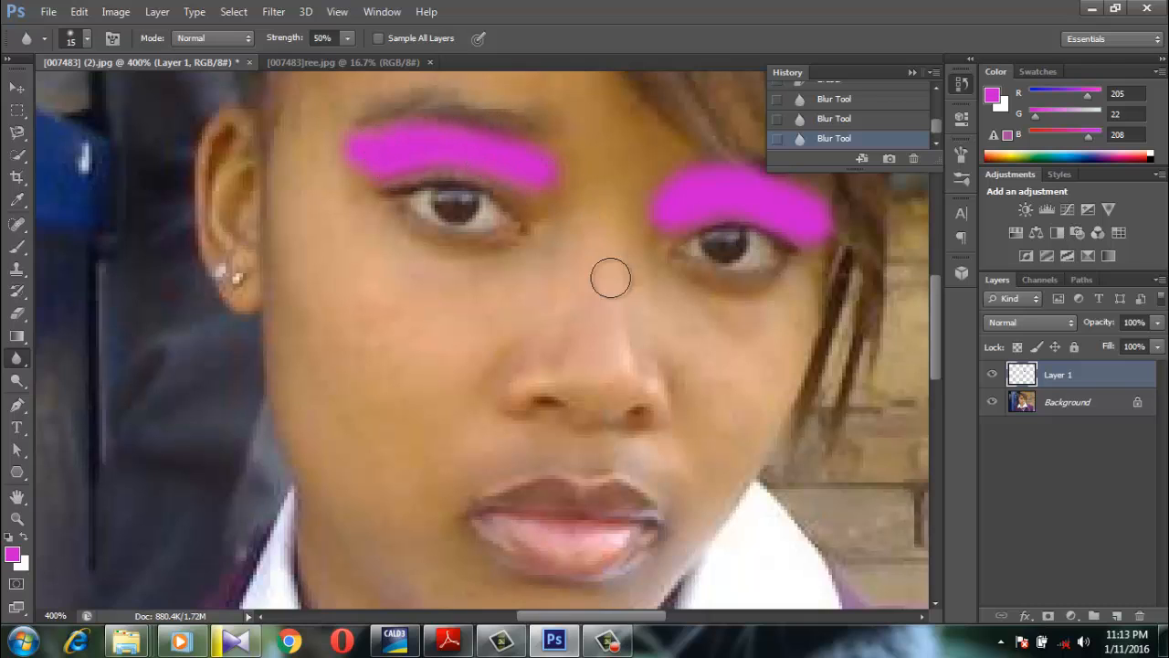
Blend the eyeshadow layer into the skin with Soft Light mode and 35% opacity
left_click(1032, 326)
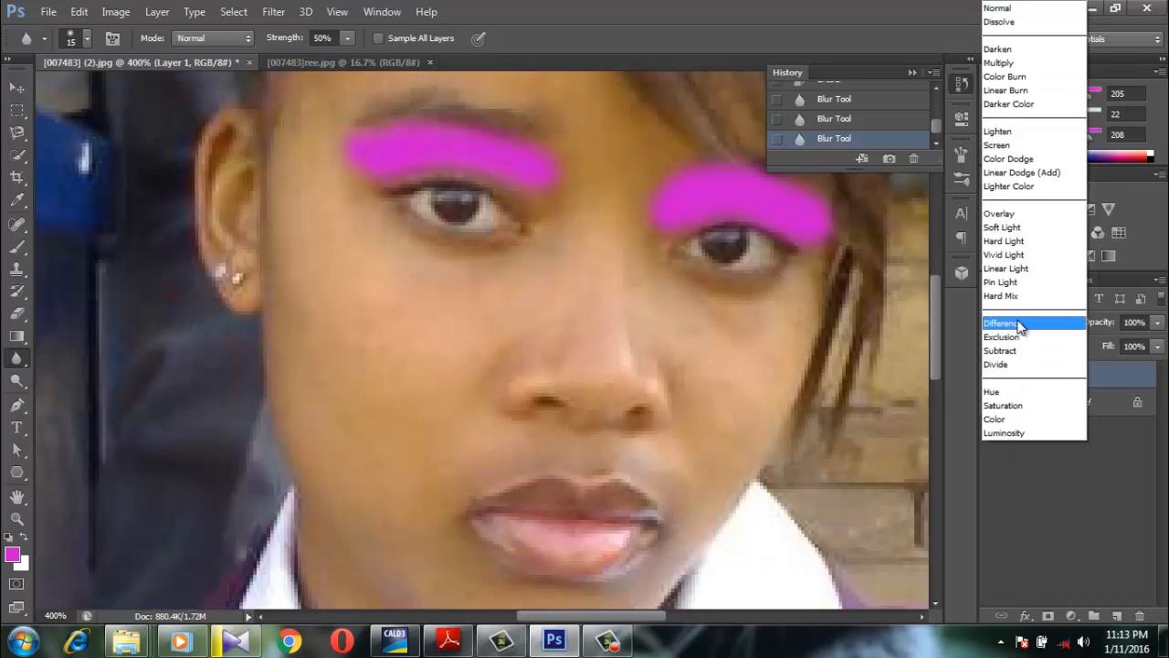
left_click(1021, 327)
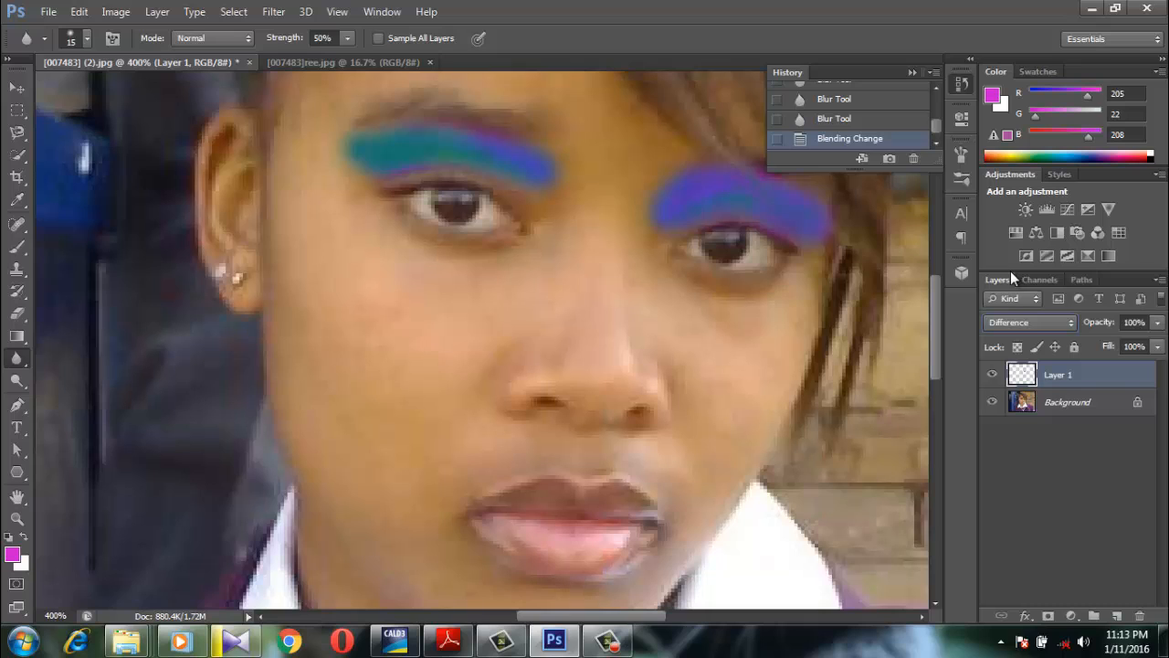
left_click(1036, 327)
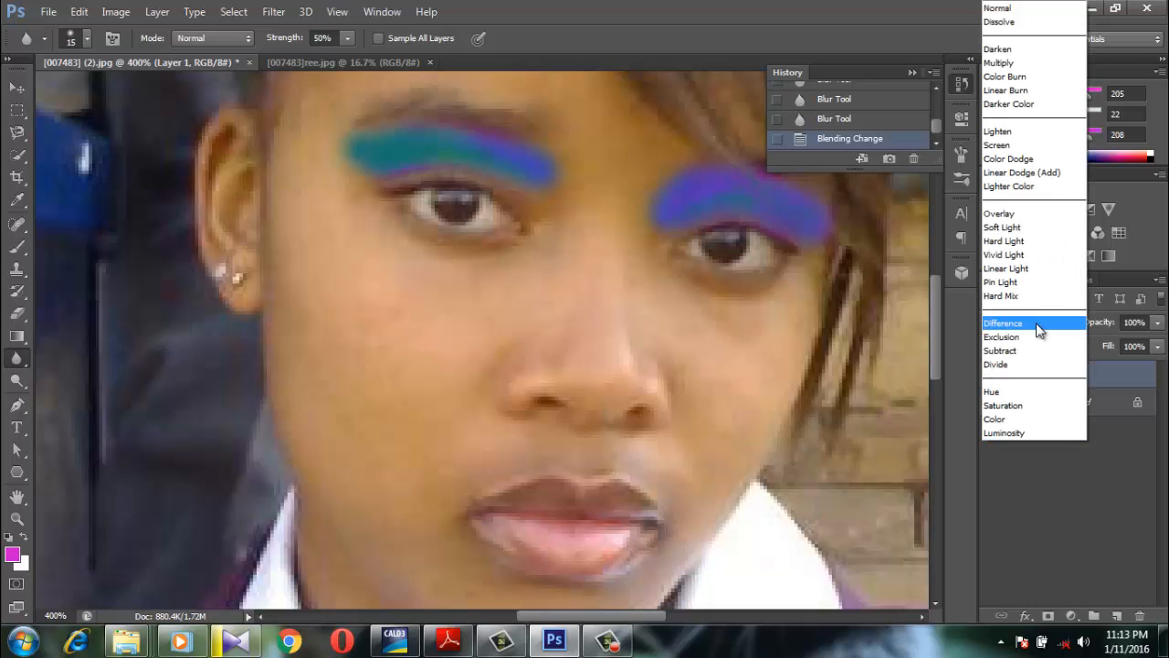
left_click(1036, 228)
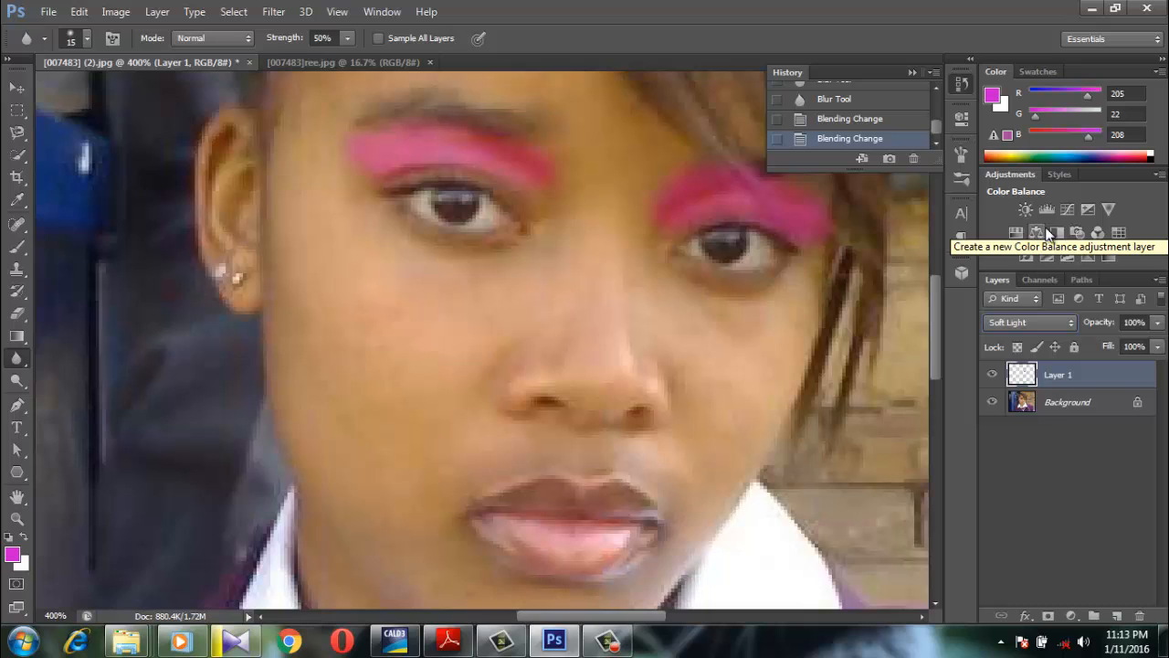
left_click(1158, 321)
left_click_drag(1163, 347, 1131, 345)
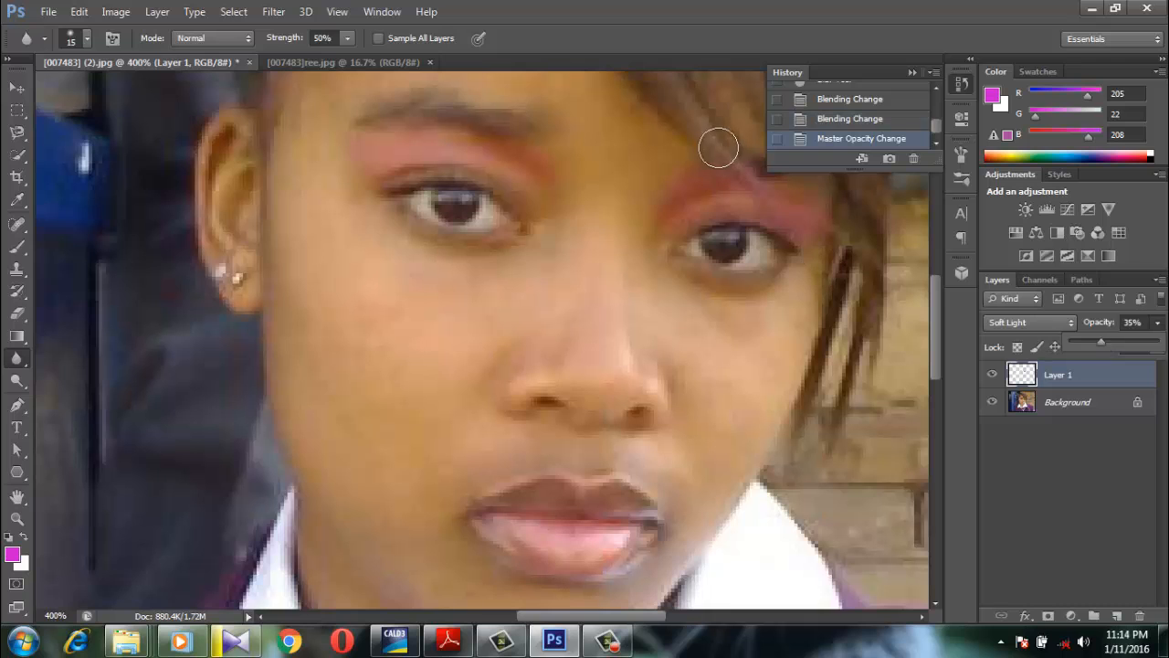
mouse_move(937, 320)
left_mouse_down()
mouse_move(931, 269)
mouse_move(931, 311)
left_mouse_up()
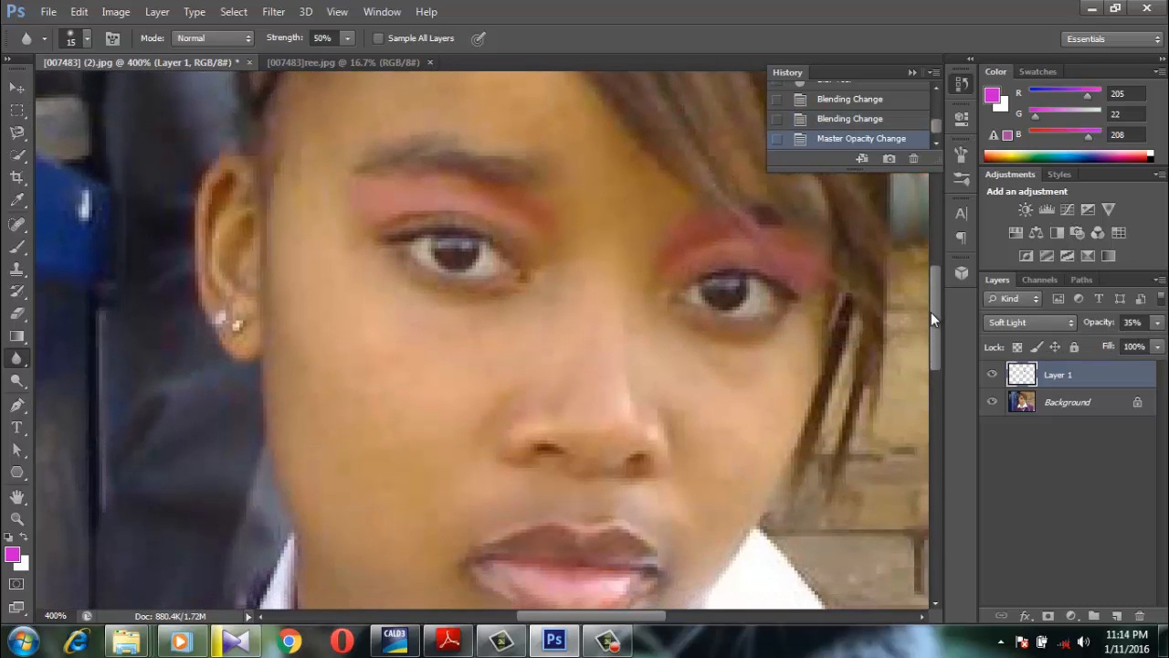
Add a new empty layer and place it beneath the eyeshadow layer, above the Background
left_click(1116, 604)
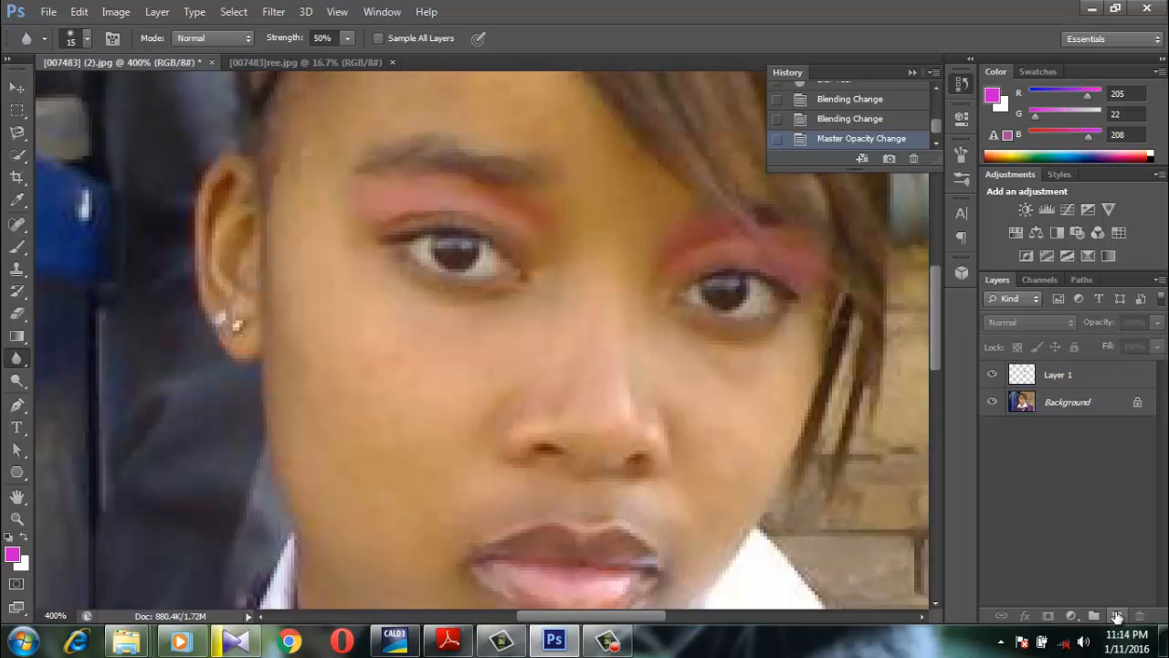
left_click(1117, 617)
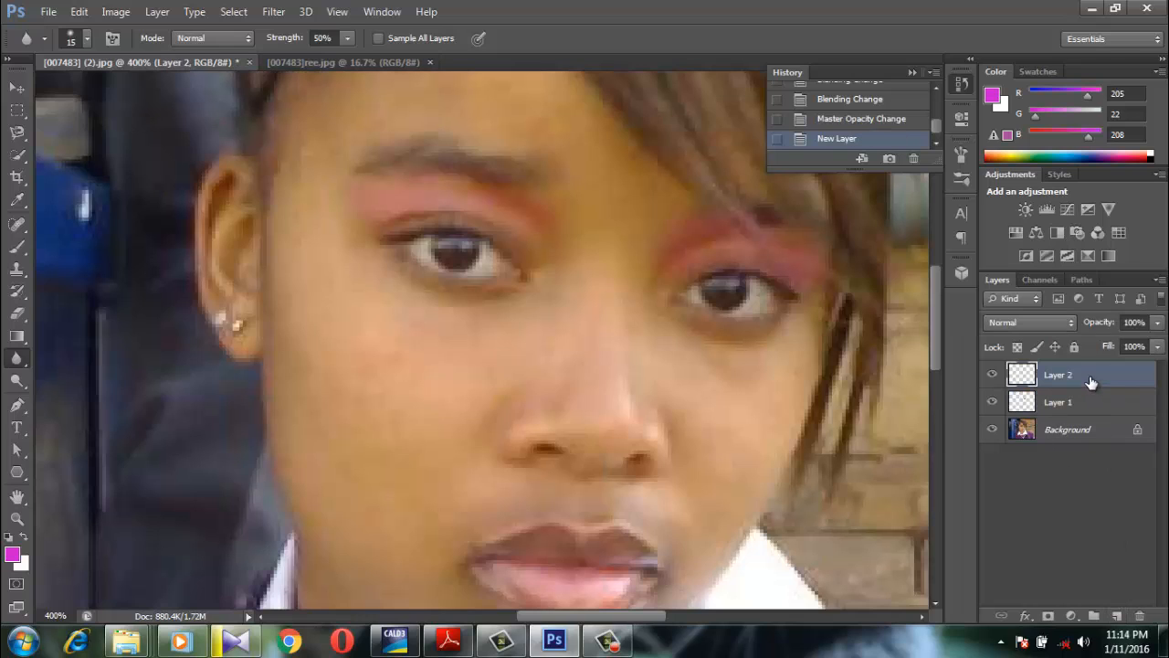
left_click_drag(1091, 382, 1087, 411)
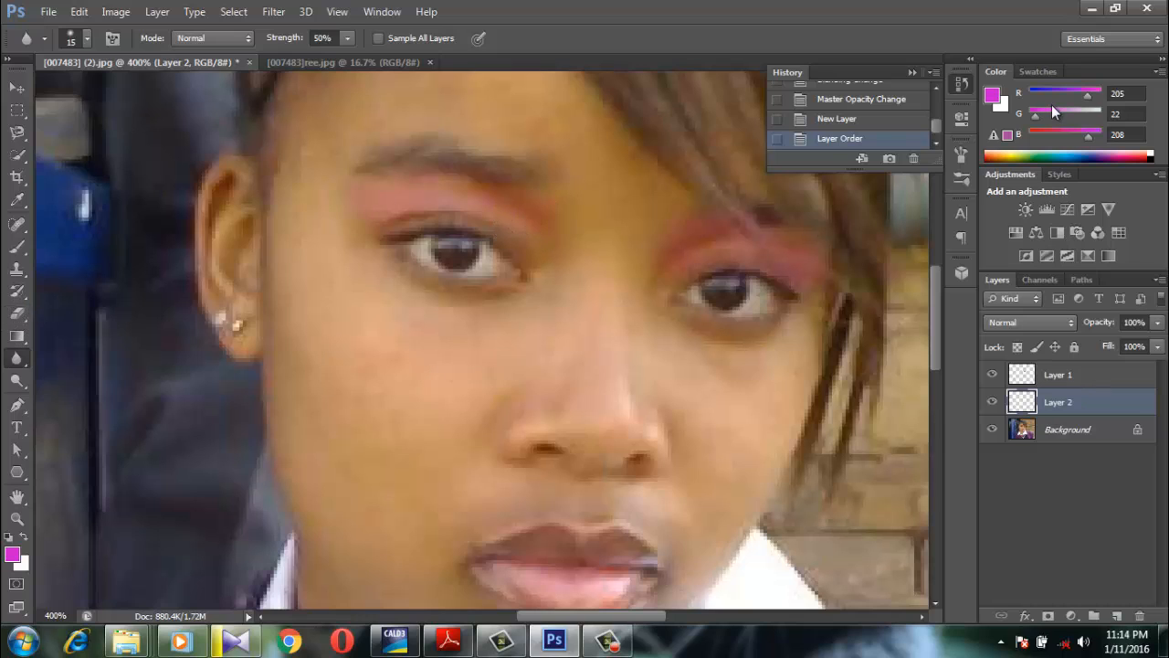
Select the Brush tool and sample the cheek's skin tone, d39e74, as the foreground color
left_click(15, 250)
left_click(12, 554)
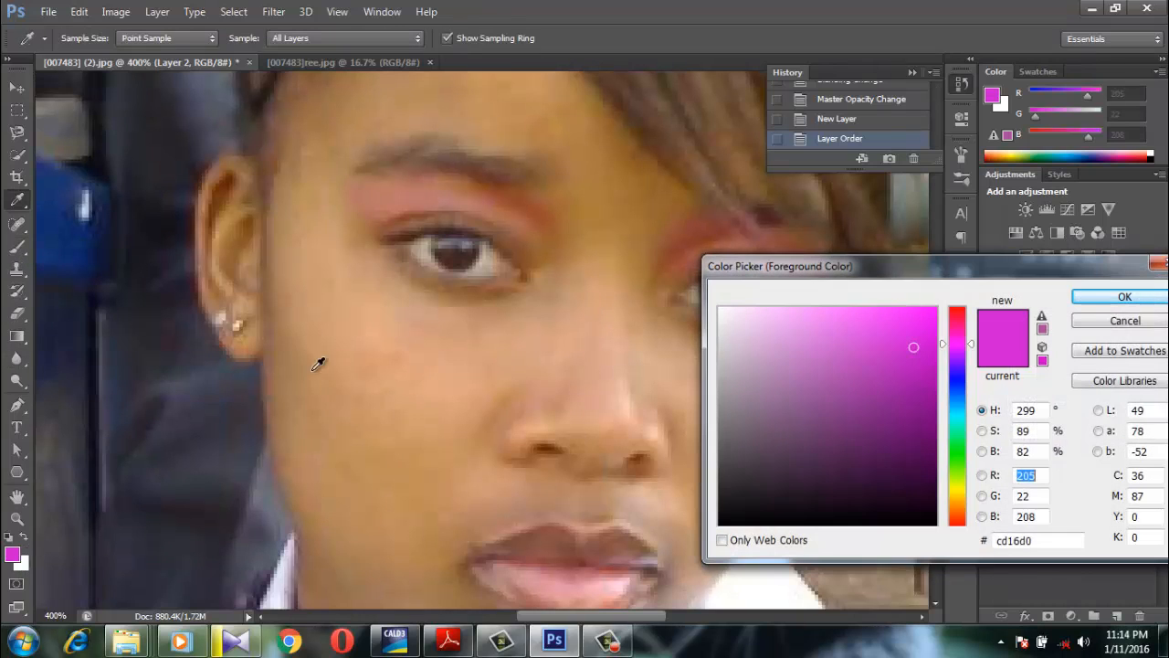
left_click(372, 376)
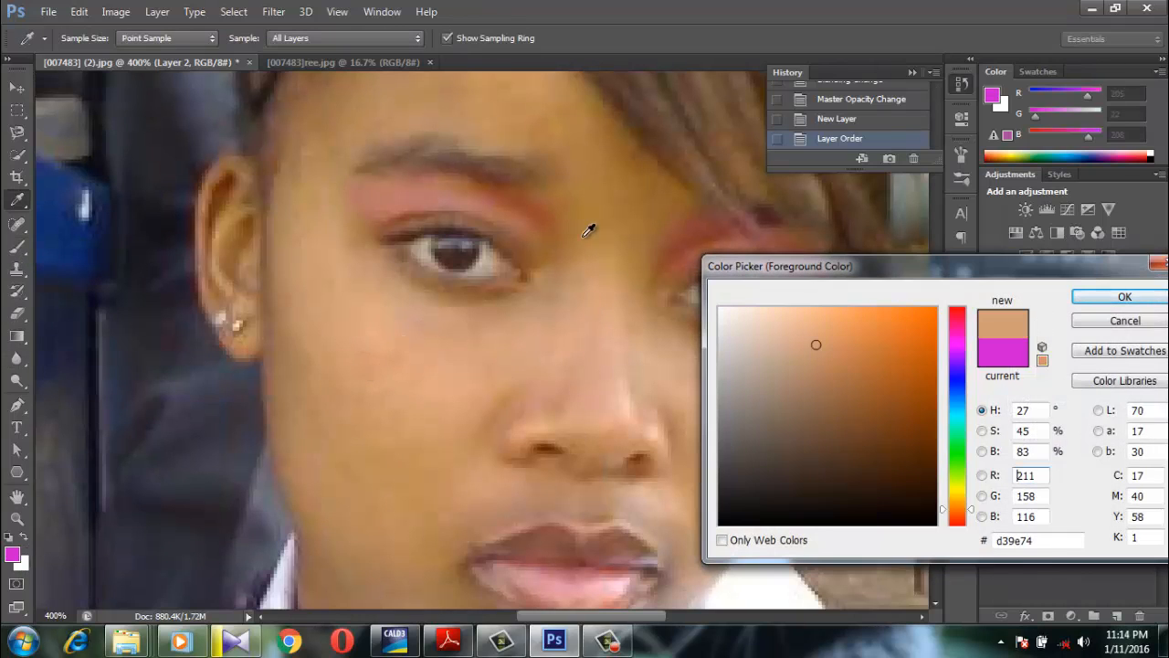
left_click(1107, 298)
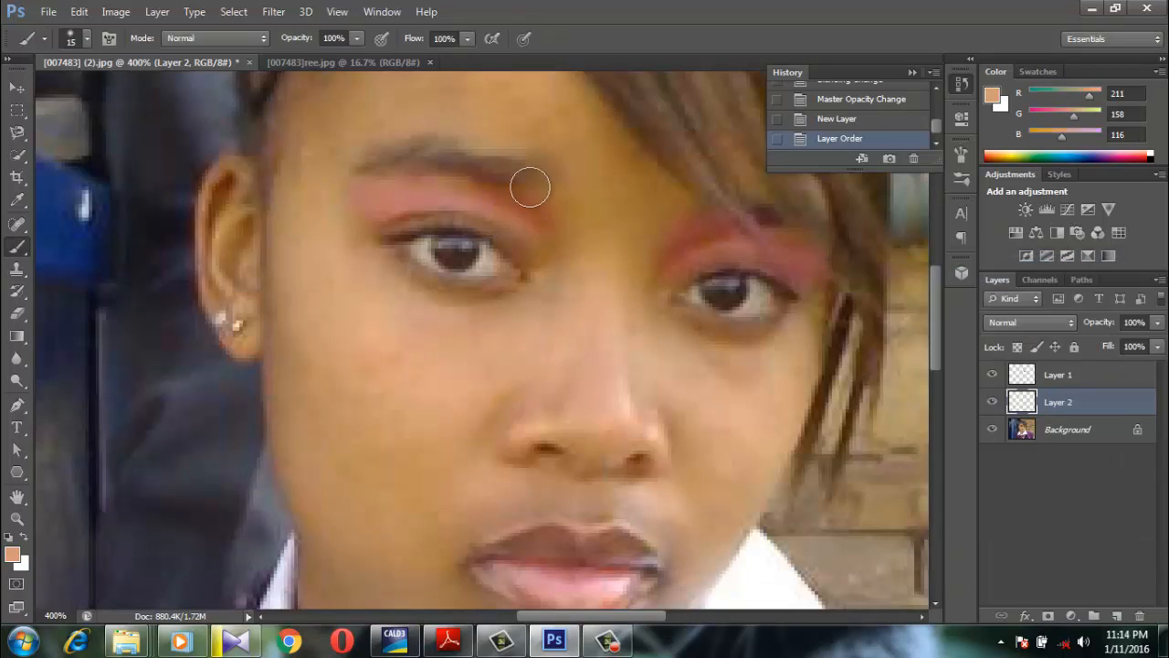
Paint the skin tone over both eyelids and eyebrows with the 15 px brush, beneath the eyeshadow
mouse_move(530, 186)
left_mouse_down()
mouse_move(532, 256)
mouse_move(530, 198)
left_mouse_up()
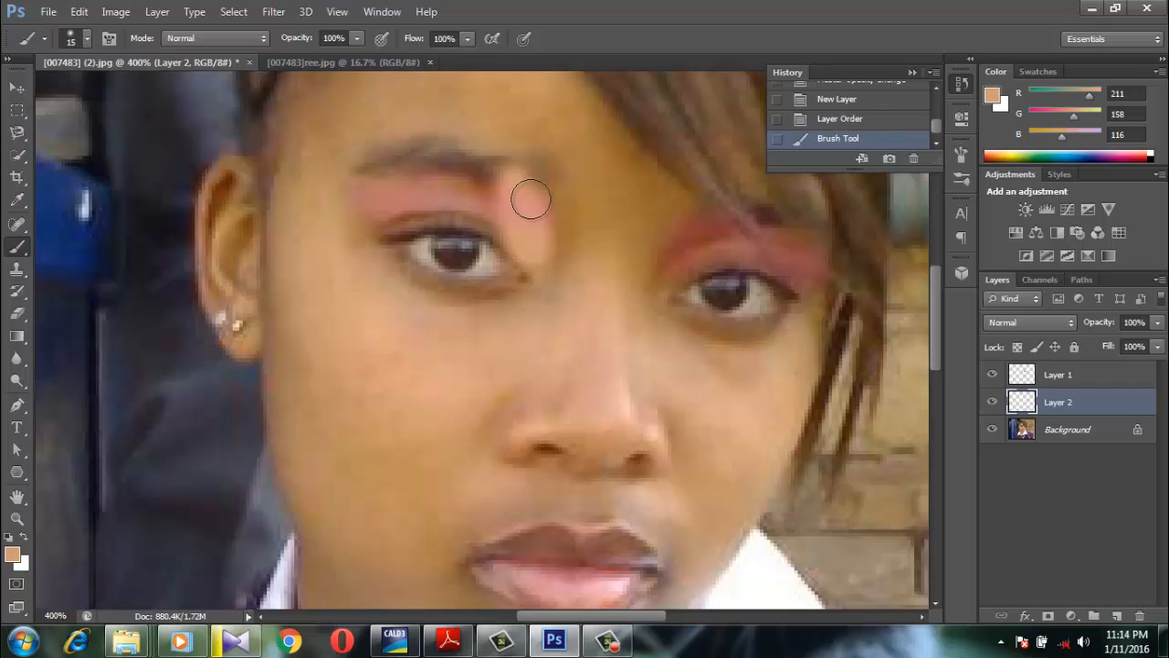
mouse_move(581, 229)
left_mouse_down()
mouse_move(486, 202)
mouse_move(403, 199)
mouse_move(475, 196)
mouse_move(440, 156)
mouse_move(397, 158)
mouse_move(502, 153)
mouse_move(571, 198)
mouse_move(463, 168)
mouse_move(368, 218)
mouse_move(362, 239)
mouse_move(406, 219)
left_mouse_up()
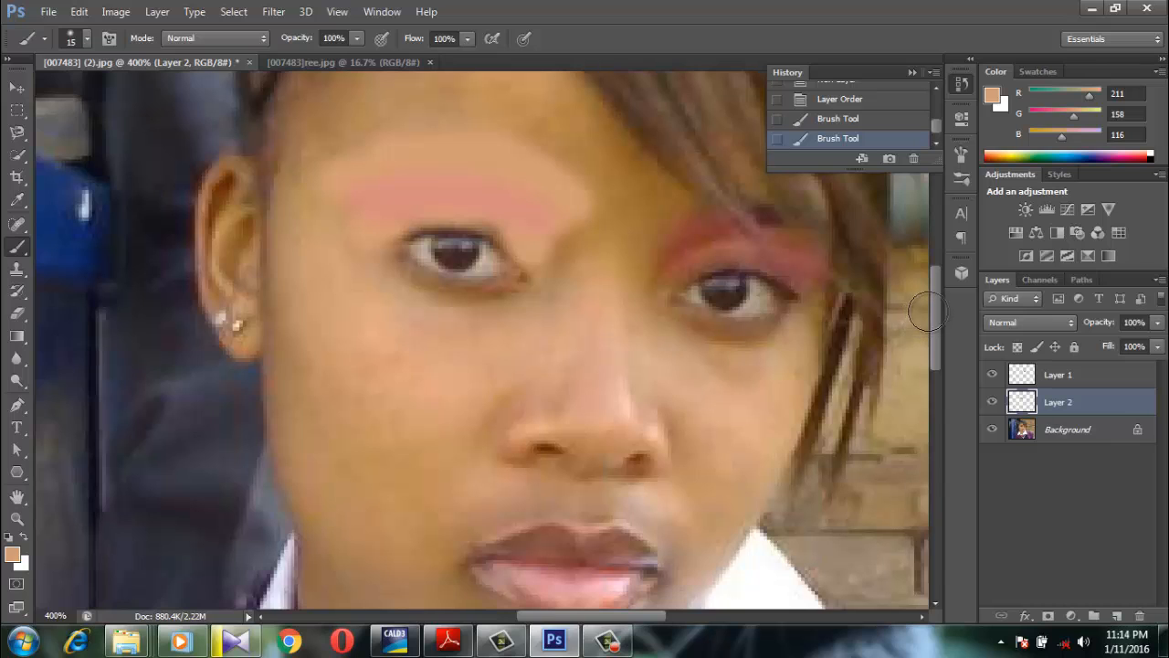
scroll(939, 303, "up", 3)
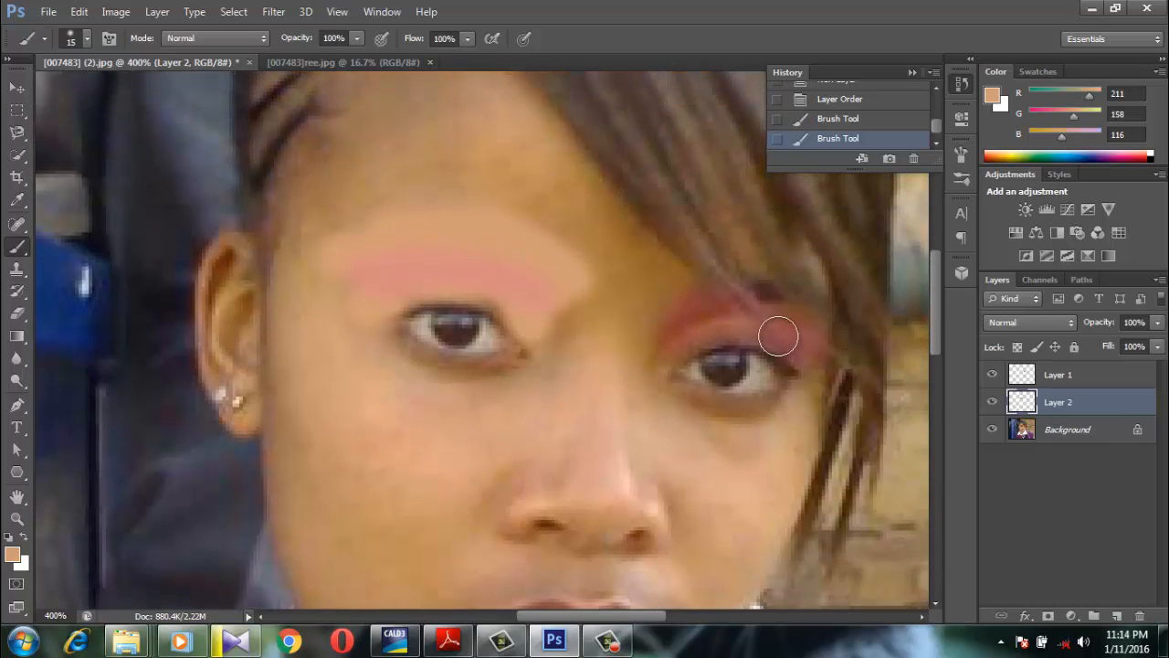
mouse_move(783, 335)
left_mouse_down()
mouse_move(650, 294)
mouse_move(570, 193)
left_mouse_up()
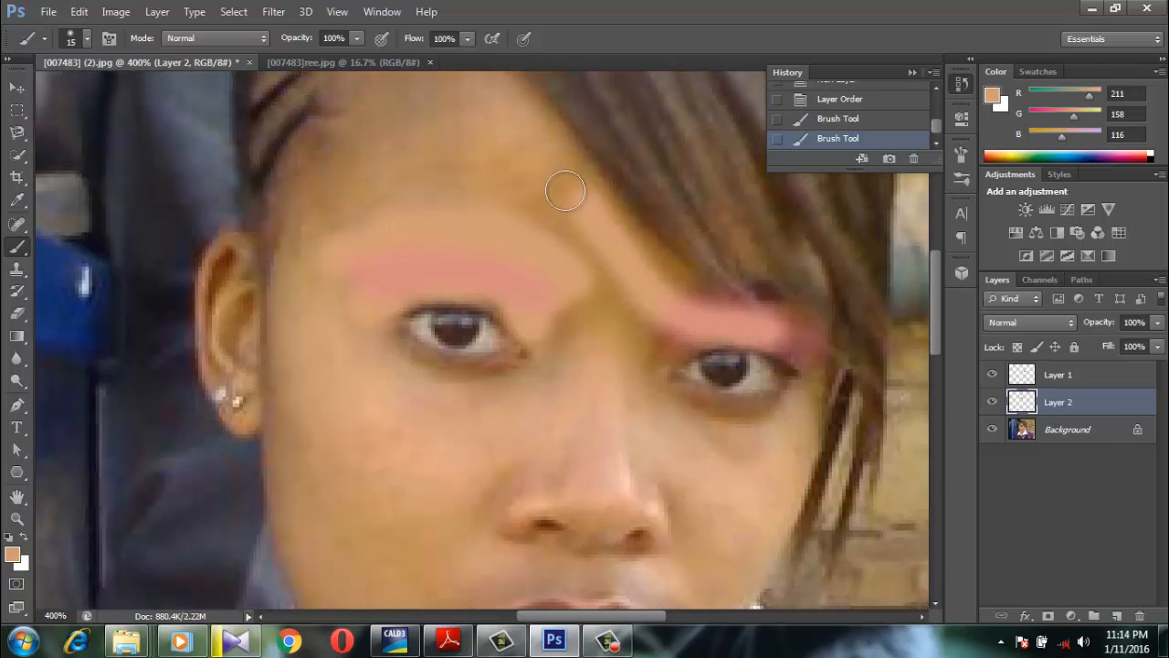
Cover the forehead and the skin around the eyes and upper nose with the skin tone using a 30 px brush
key("bracketright")
key("bracketright")
key("bracketright")
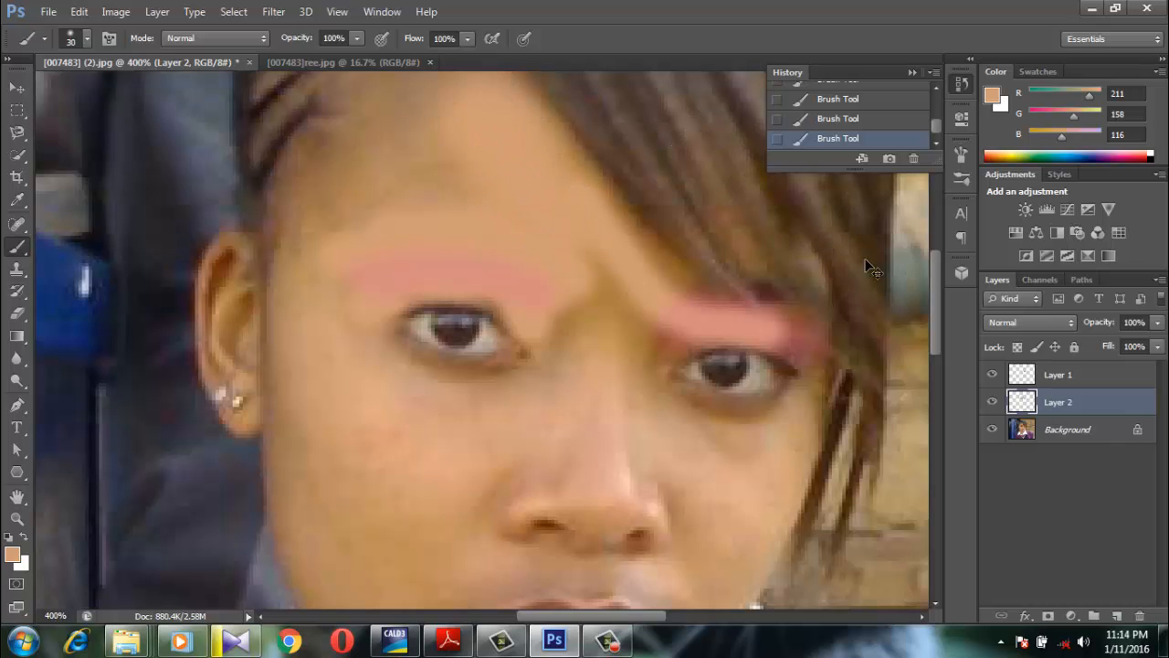
key("ctrl+minus")
key("ctrl+minus")
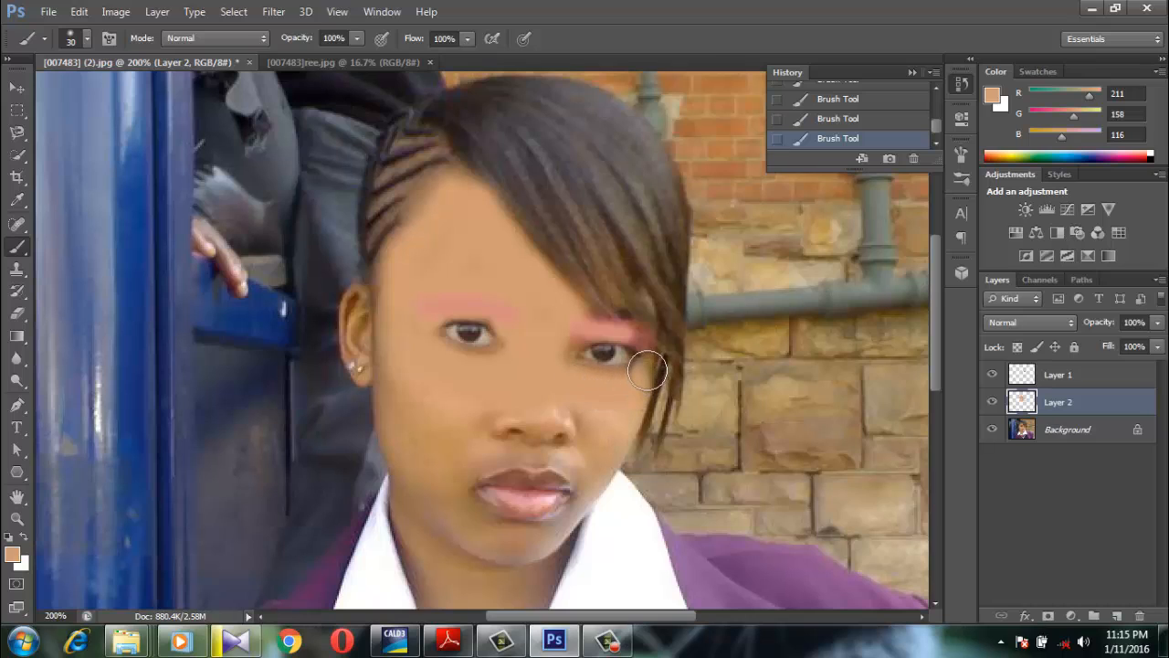
Fill in the skin around the eye beside the fringe with a 9 px brush
key("bracketleft")
key("bracketleft")
key("bracketleft")
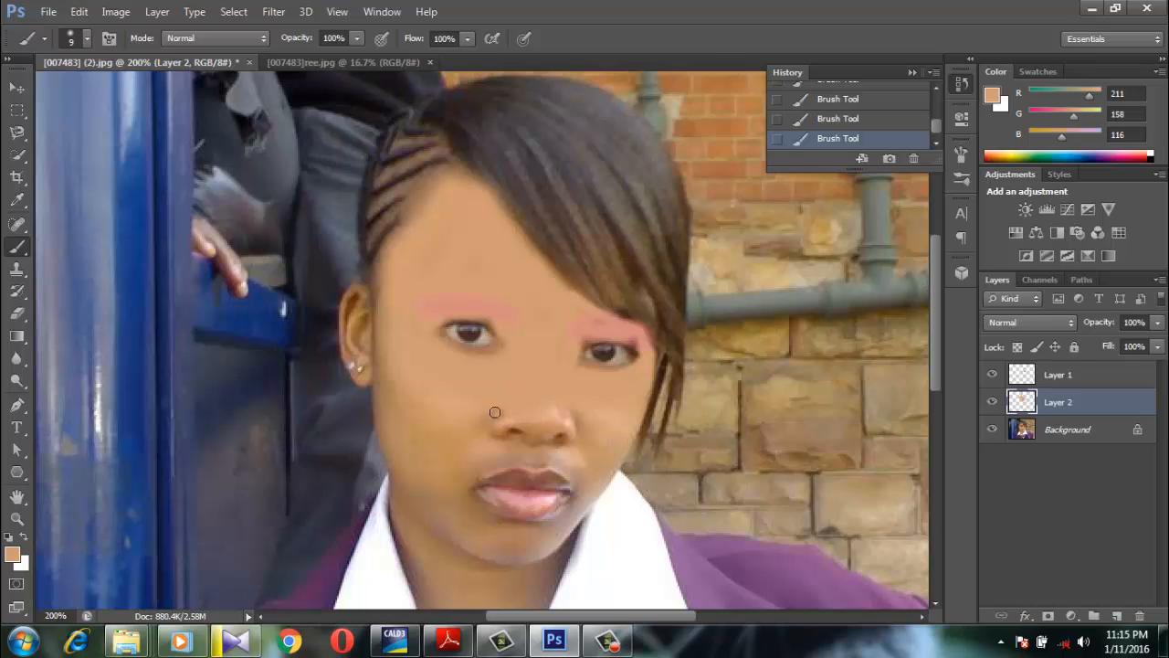
Paint the skin tone over the cheeks, nose, ear and chin with a 25 px brush, leaving the eyes and lips uncovered
key("bracketright")
key("bracketright")
key("bracketright")
mouse_move(383, 320)
left_mouse_down()
mouse_move(354, 351)
mouse_move(362, 368)
mouse_move(393, 369)
mouse_move(406, 482)
mouse_move(431, 511)
mouse_move(498, 545)
mouse_move(539, 542)
mouse_move(465, 503)
mouse_move(459, 474)
mouse_move(496, 439)
mouse_move(576, 428)
mouse_move(471, 423)
mouse_move(450, 459)
mouse_move(414, 457)
mouse_move(433, 404)
mouse_move(432, 457)
mouse_move(608, 396)
mouse_move(592, 499)
mouse_move(544, 537)
mouse_move(575, 517)
mouse_move(587, 462)
mouse_move(509, 446)
mouse_move(468, 462)
mouse_move(551, 446)
left_mouse_up()
Extend the skin-tone paint over the neck down to the shirt collar with the 25 px brush
scroll(551, 445, "down", 2)
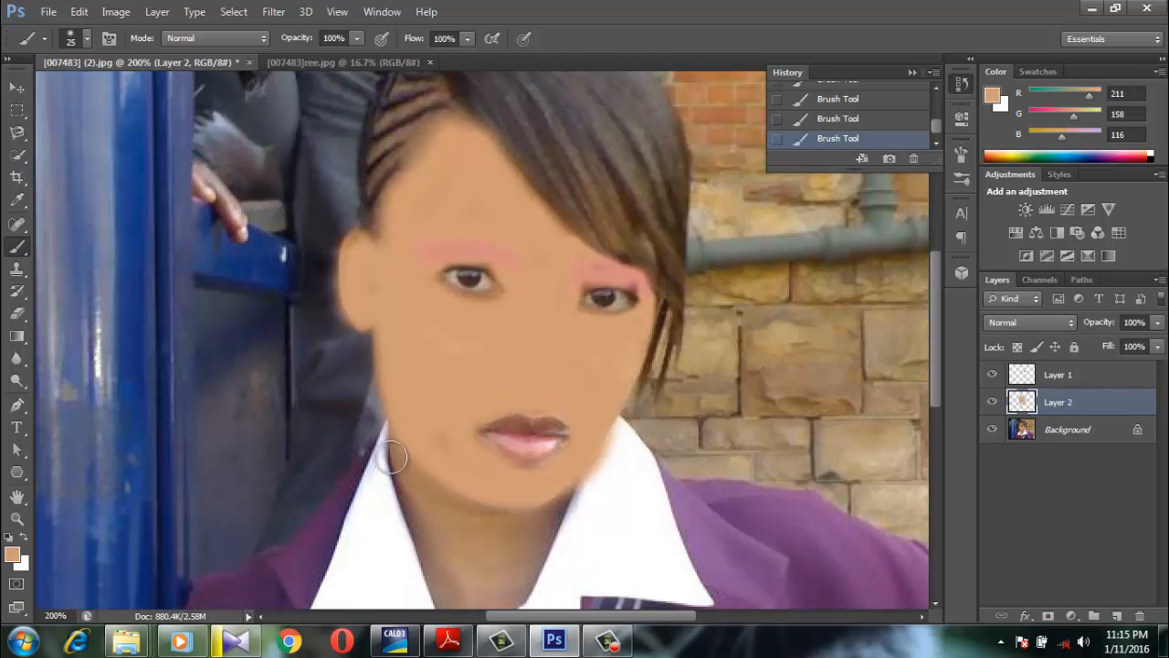
mouse_move(429, 517)
left_mouse_down()
mouse_move(457, 594)
mouse_move(493, 572)
mouse_move(492, 524)
mouse_move(463, 497)
mouse_move(473, 558)
mouse_move(539, 516)
mouse_move(508, 558)
mouse_move(453, 371)
mouse_move(437, 449)
mouse_move(480, 550)
mouse_move(506, 534)
mouse_move(546, 442)
left_mouse_up()
scroll(510, 558, "down", 2)
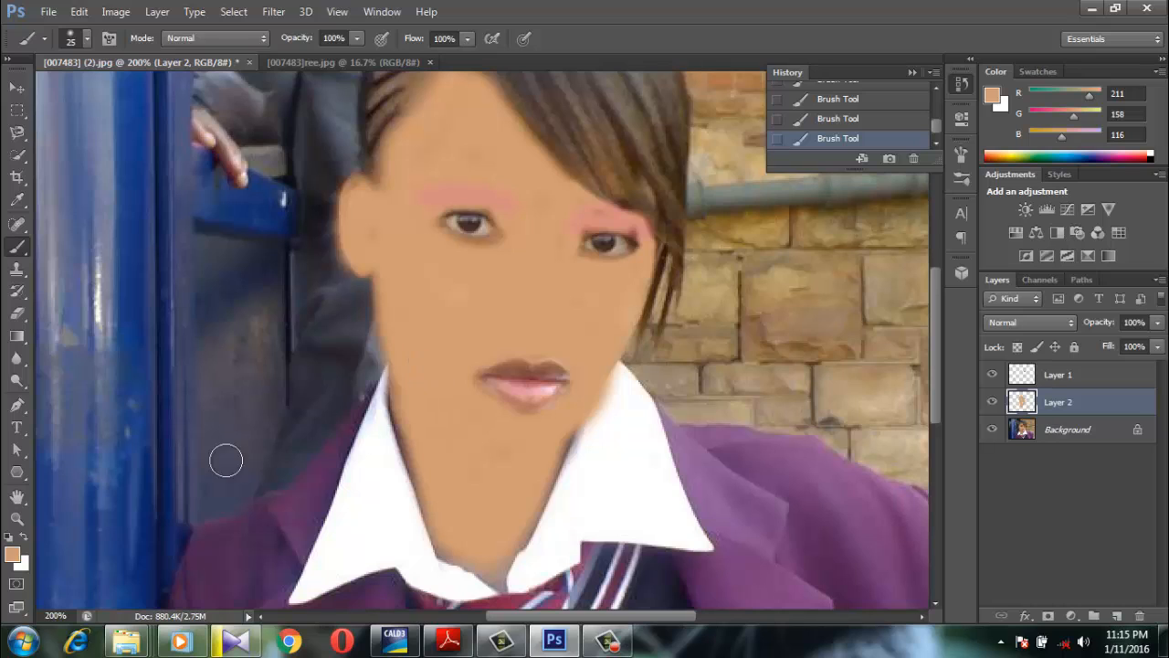
Erase skin-tone overspill outside the ear with the Eraser at size 25 and 71% opacity
left_click(22, 315)
left_click(21, 316)
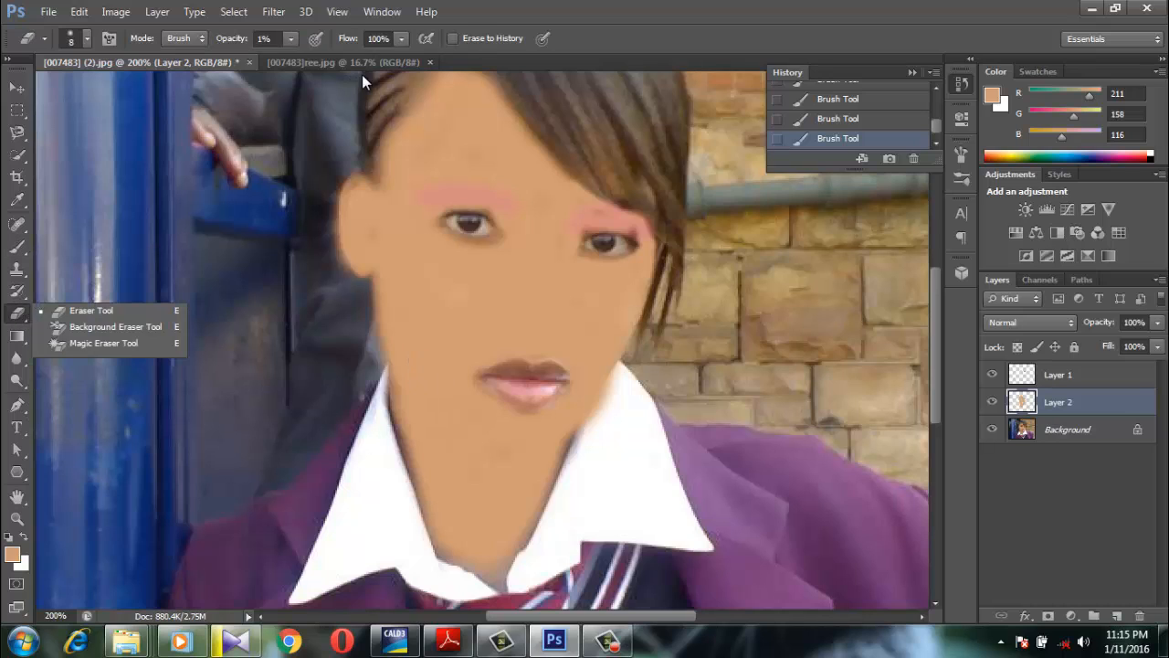
left_click(402, 38)
left_click(291, 38)
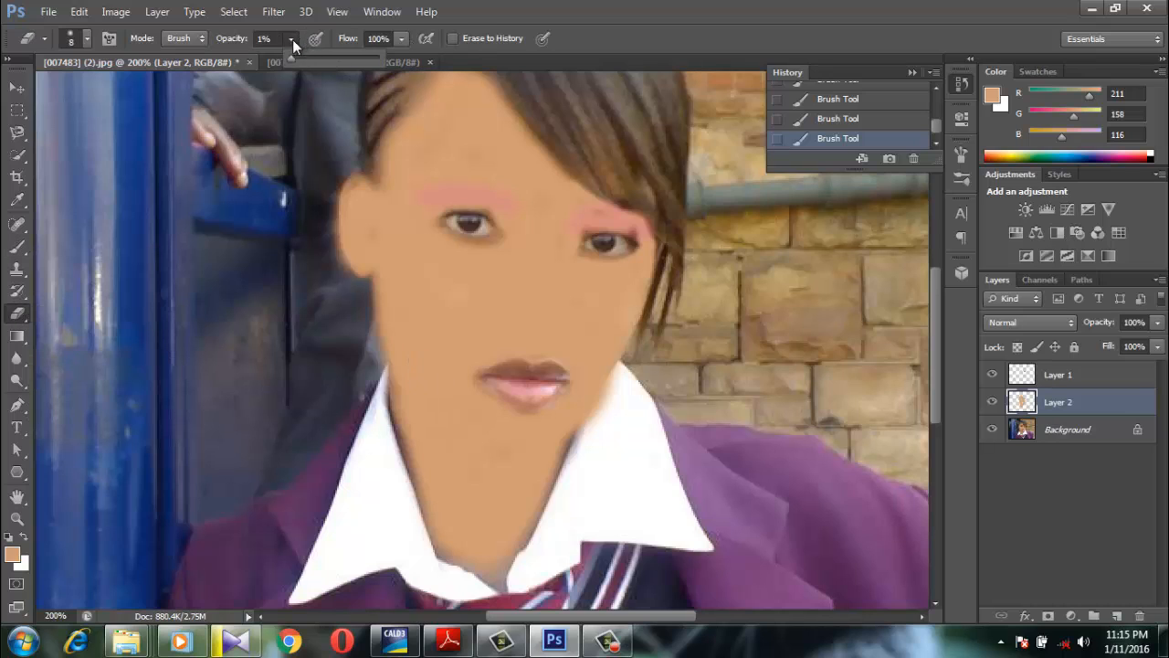
left_click_drag(291, 60, 333, 65)
key("bracketright")
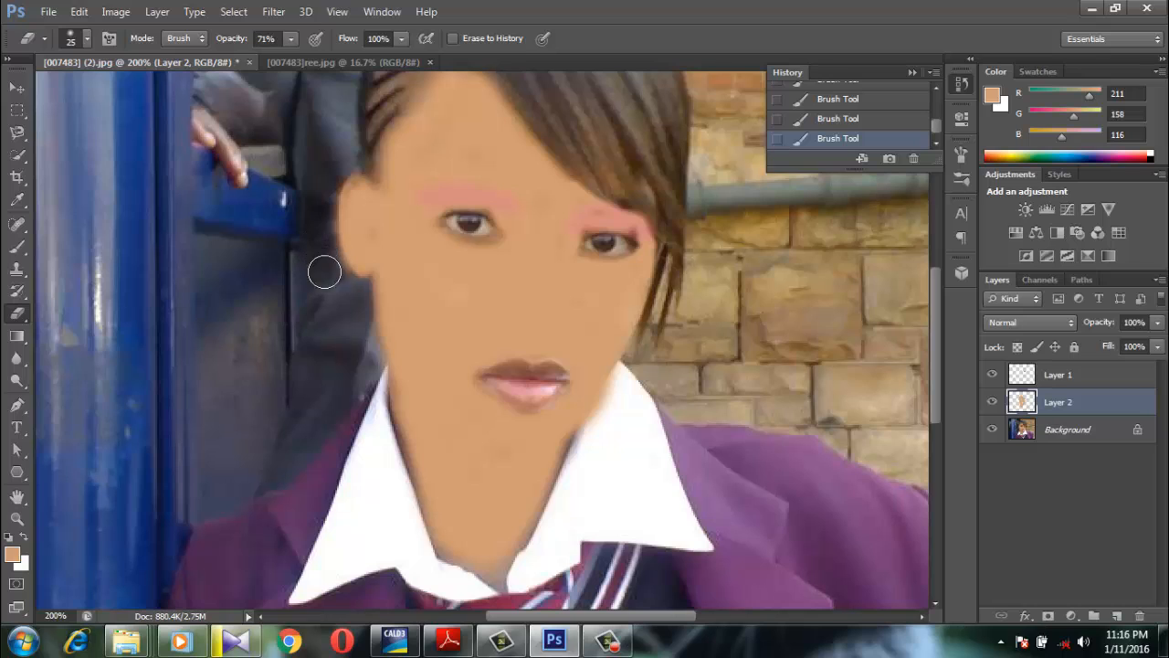
key("bracketright")
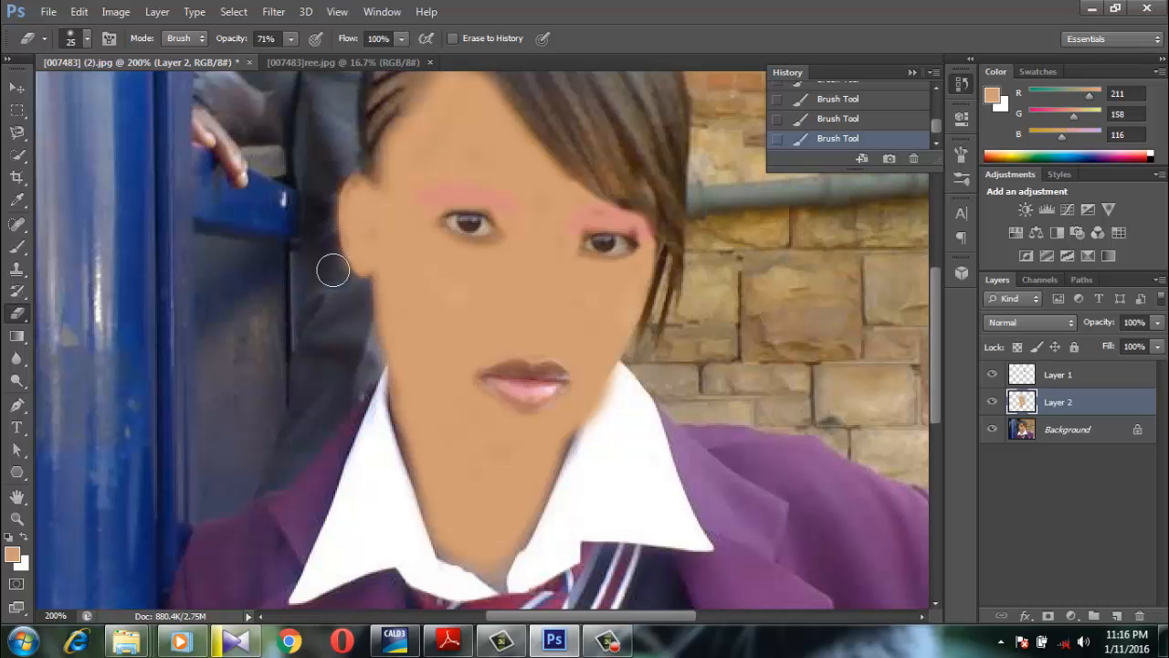
left_click_drag(338, 283, 295, 167)
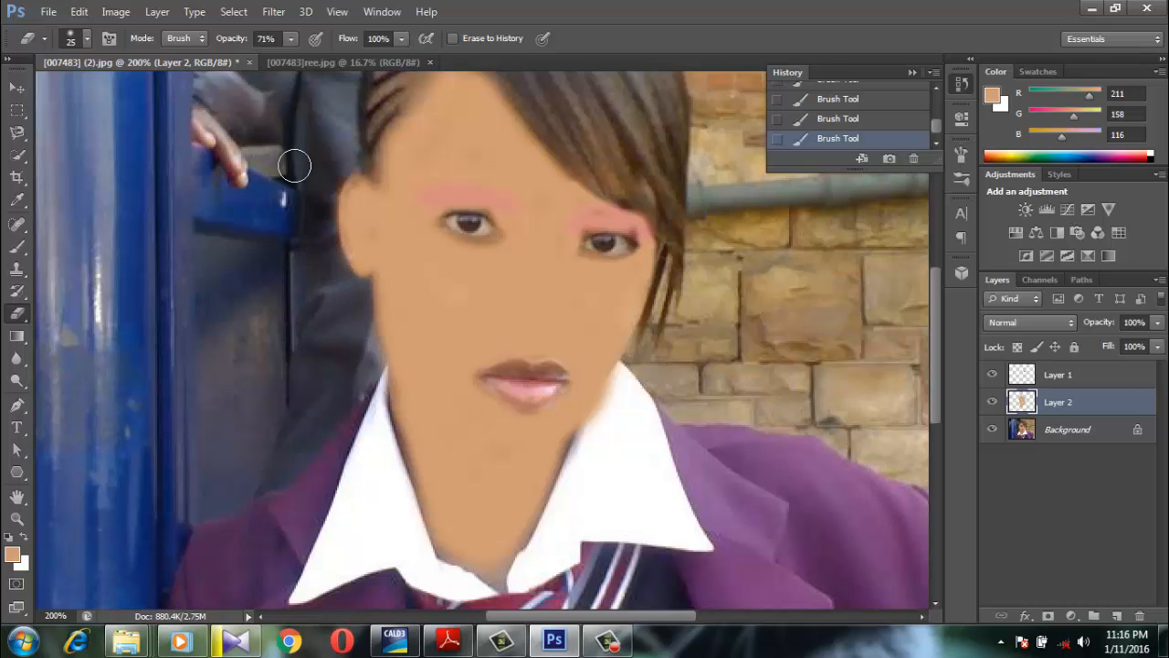
Raise the Eraser opacity to 100% and clean the skin-tone edge along the ear and jaw
left_click(291, 38)
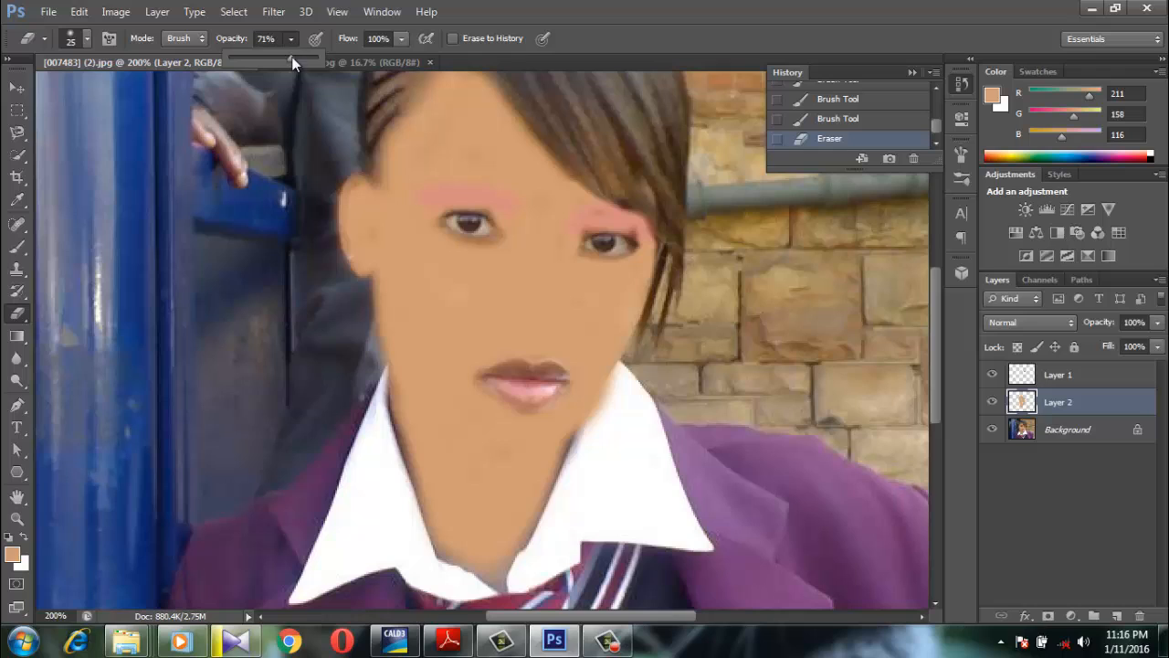
left_click(321, 236)
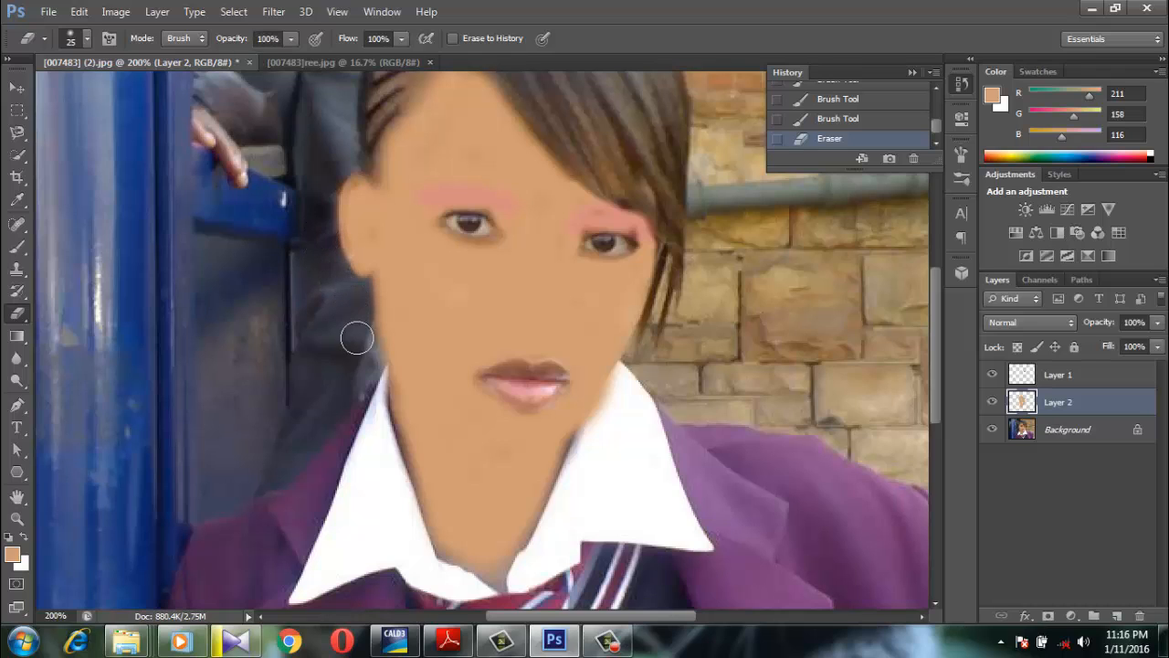
left_click_drag(361, 368, 364, 350)
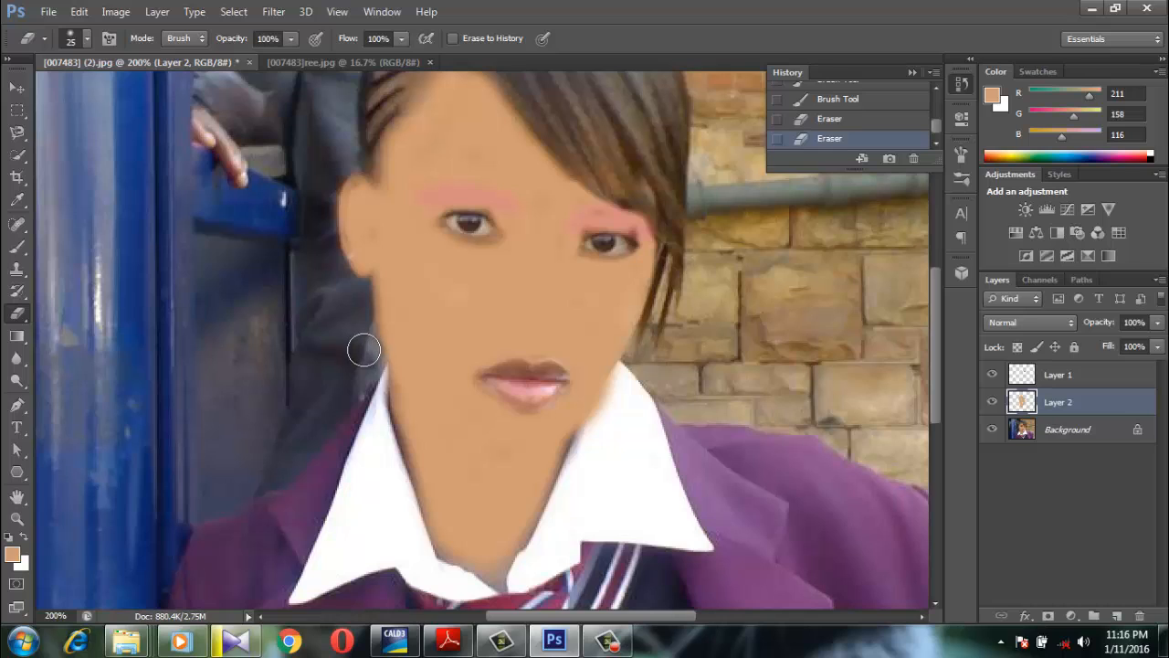
scroll(363, 350, "up", 3)
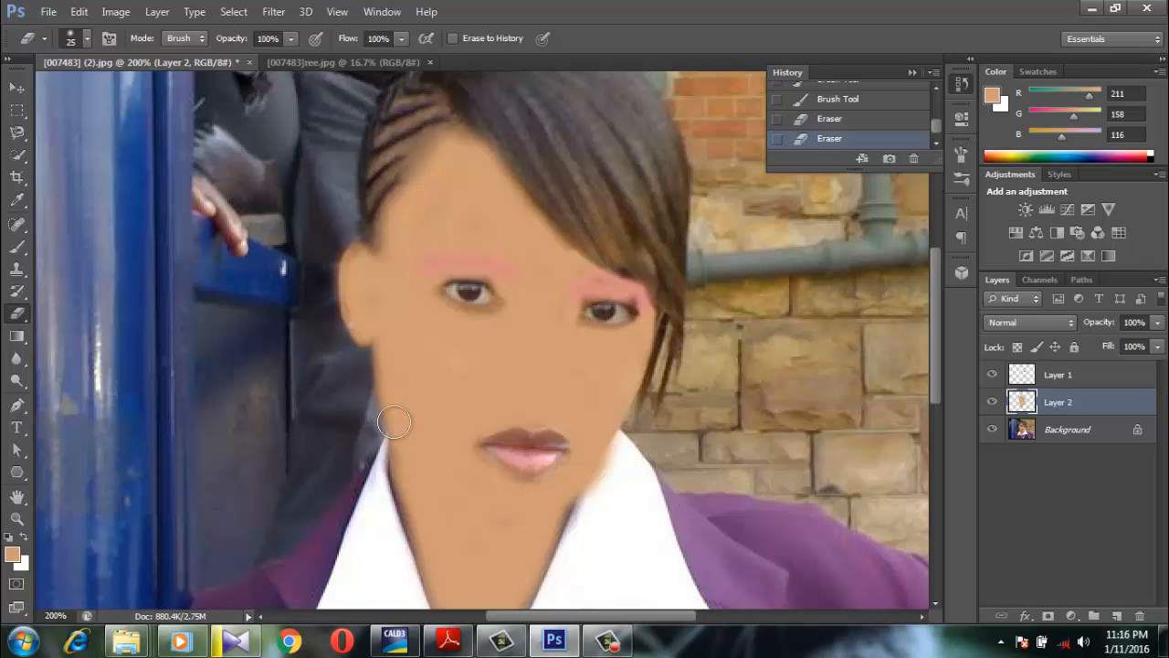
Add a new layer above the skin-tone layer and set the foreground color to bright purple, bd0ed9
left_click(1116, 614)
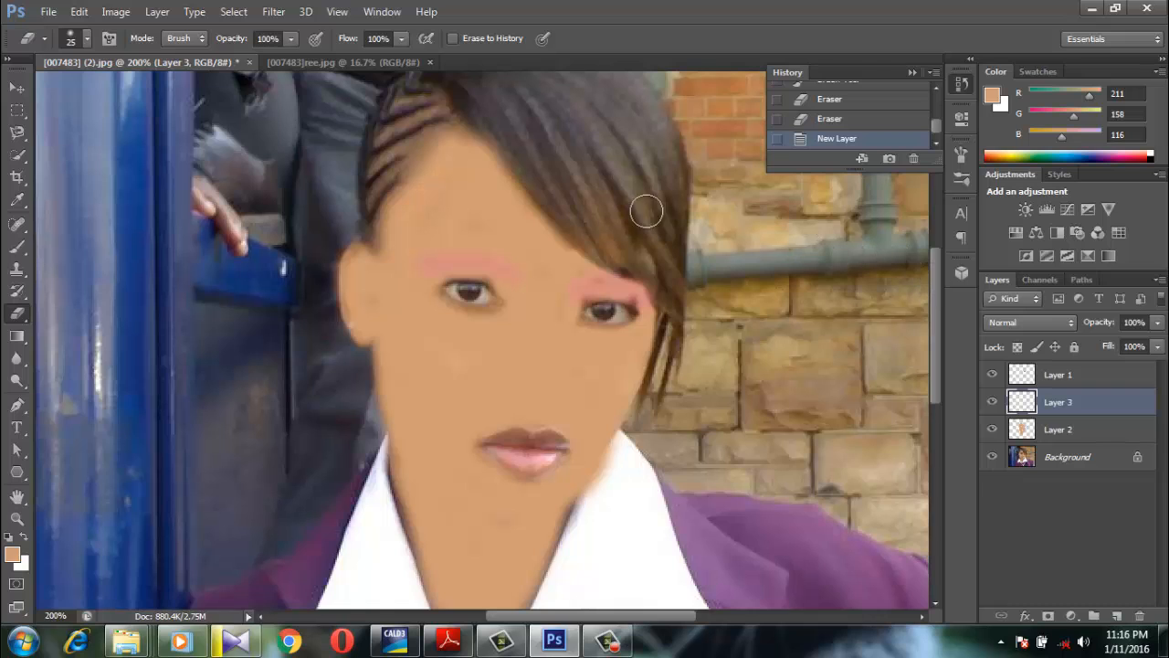
left_click(993, 97)
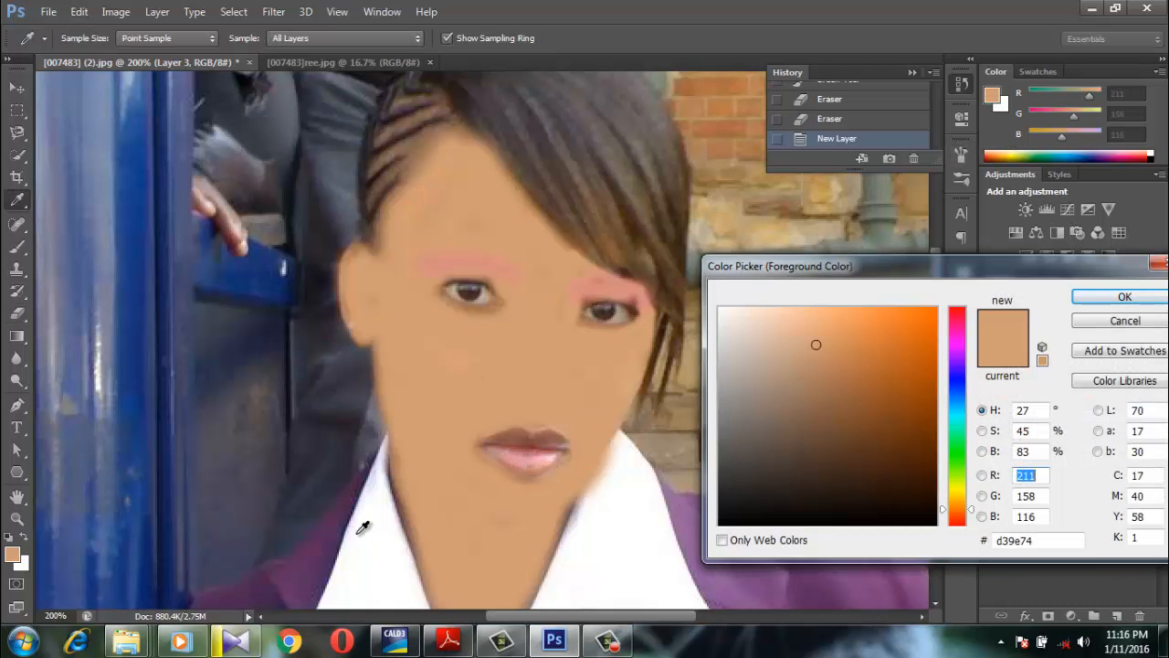
left_click(754, 580)
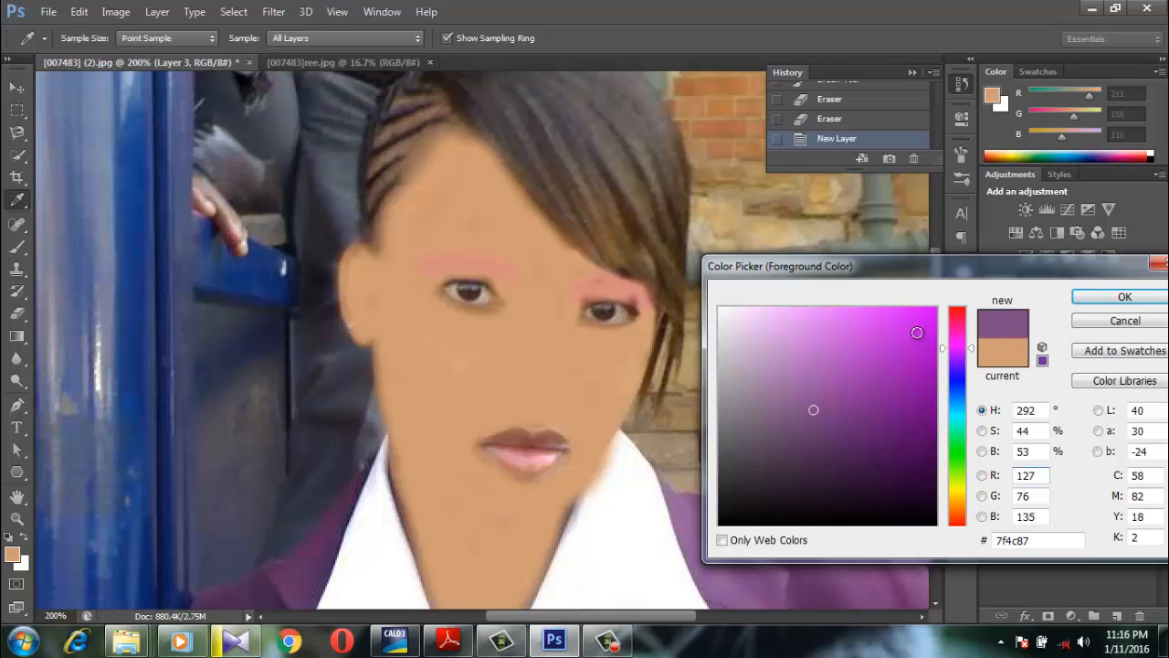
left_click_drag(915, 330, 923, 339)
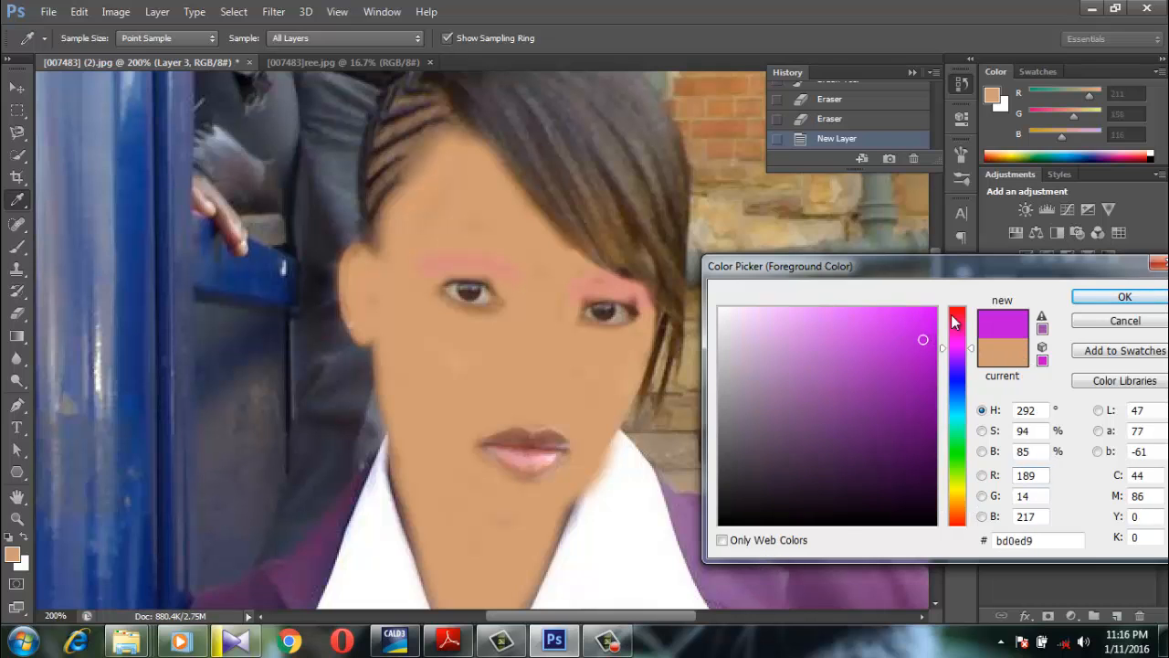
left_click(1102, 298)
key("e")
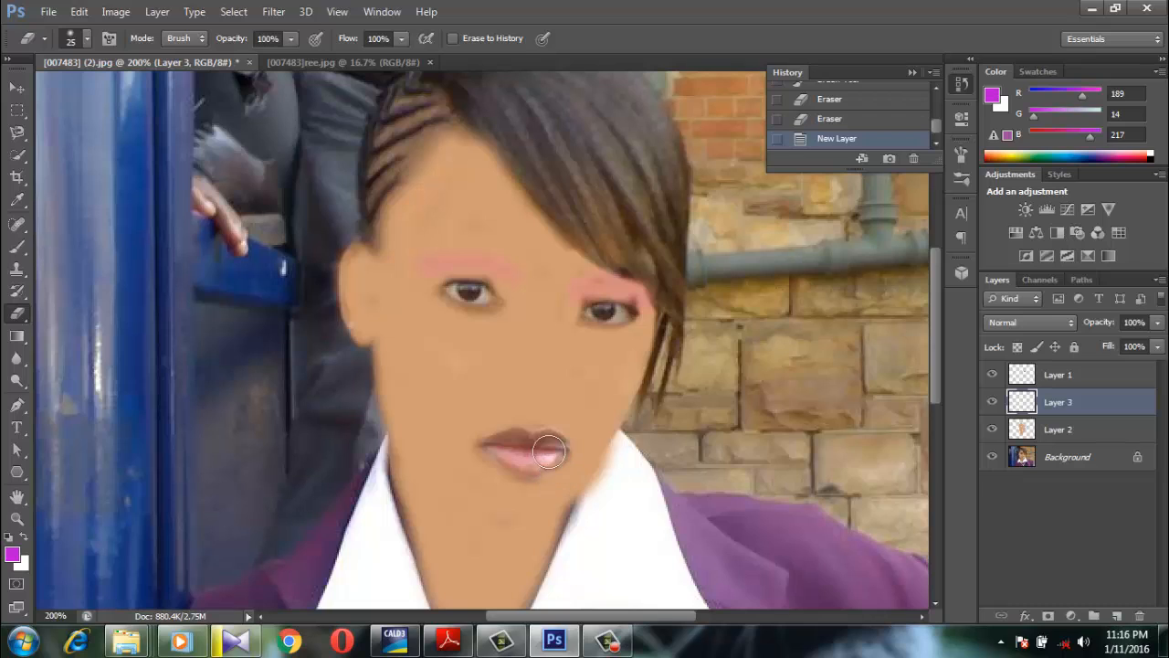
key("bracketleft")
key("bracketleft")
left_click_drag(530, 436, 546, 439)
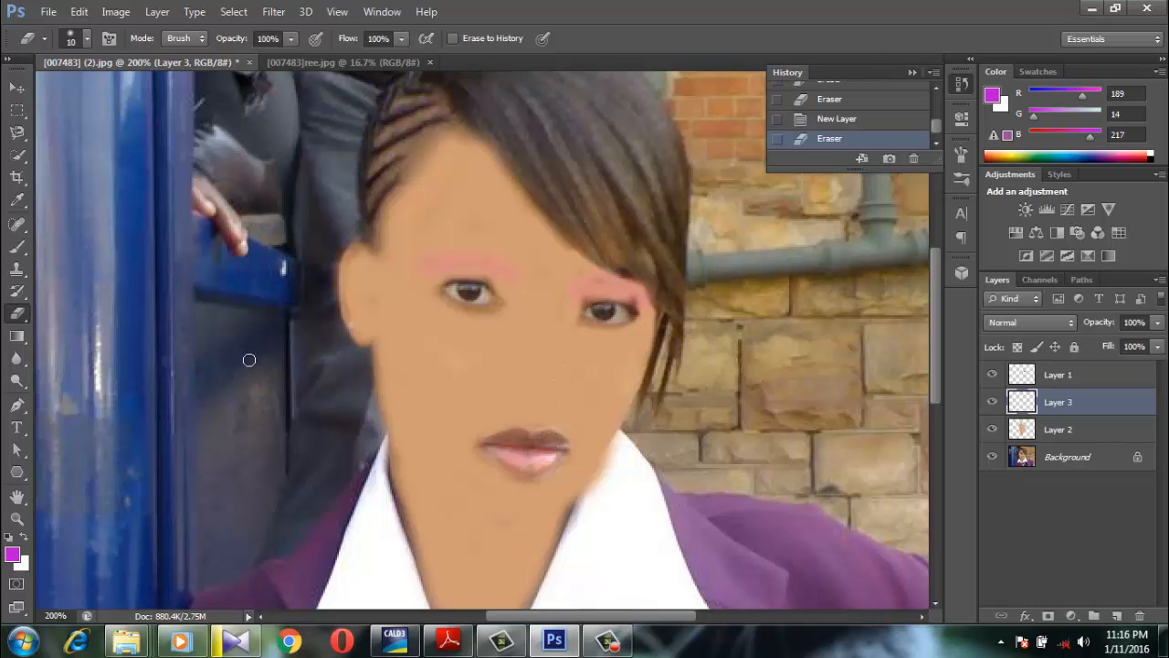
left_click_drag(1077, 396, 1078, 427)
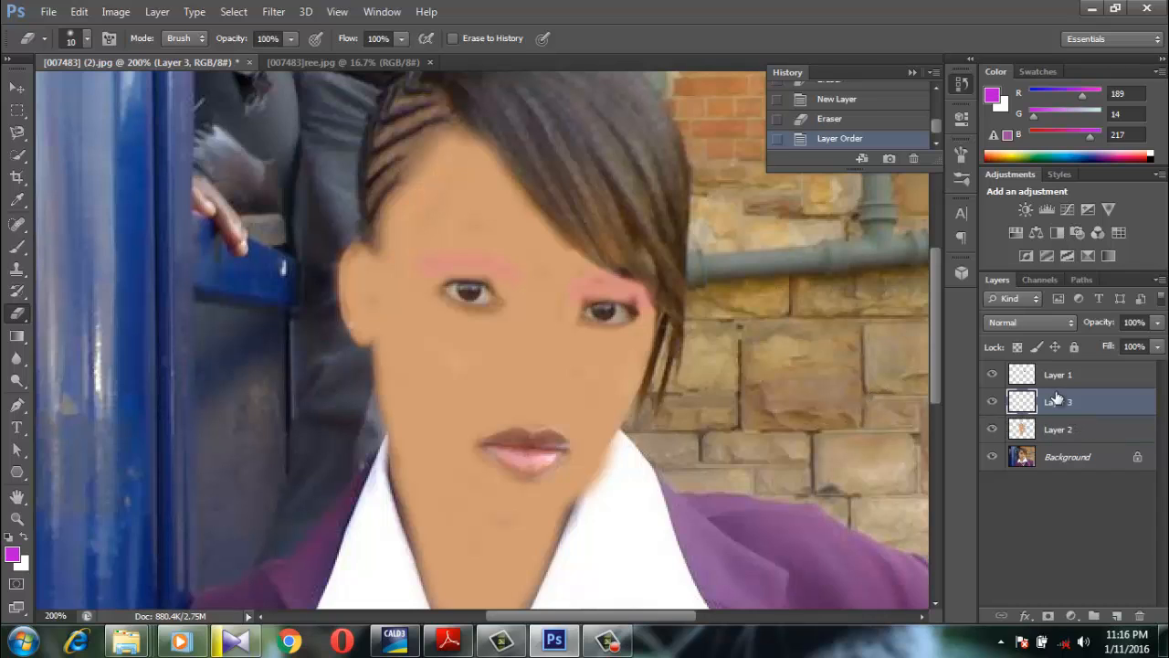
left_click(540, 445)
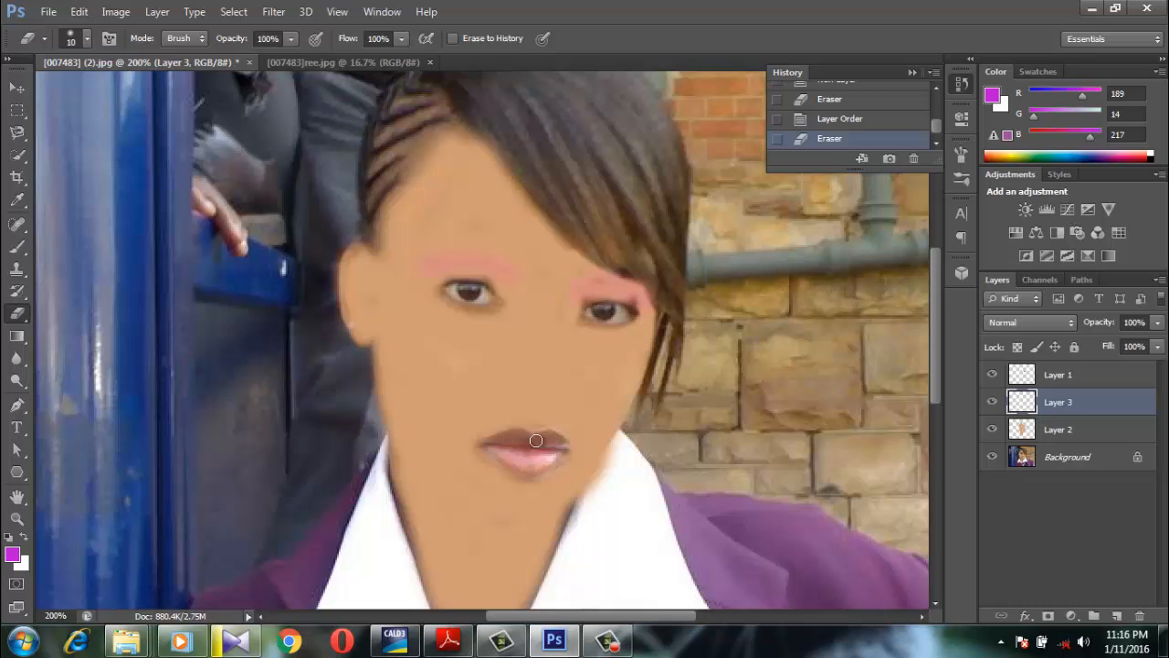
Paint purple lipstick over the upper and lower lips on the new layer with a 9 px brush
left_click(16, 246)
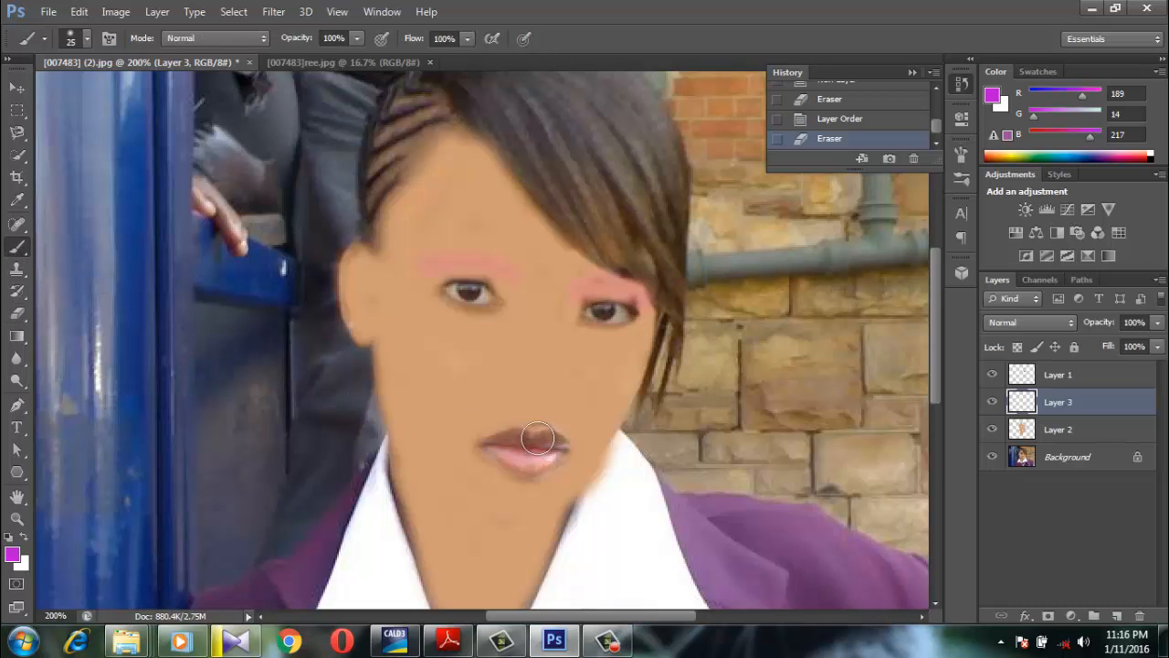
key("bracketleft")
key("bracketleft")
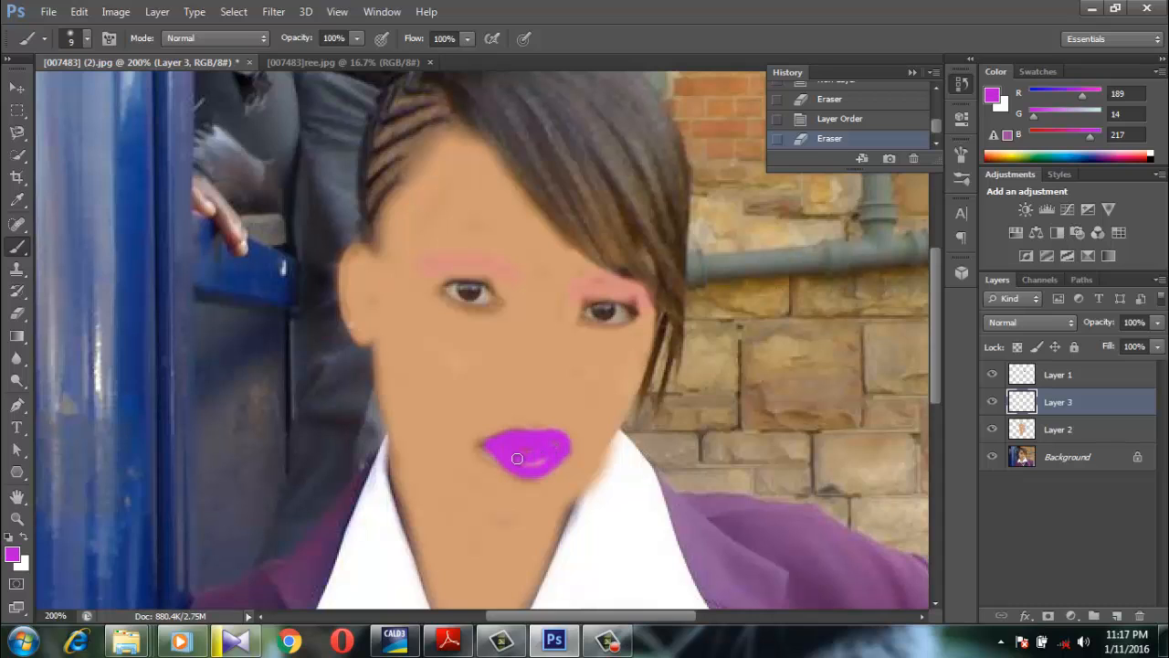
left_click_drag(554, 448, 501, 446)
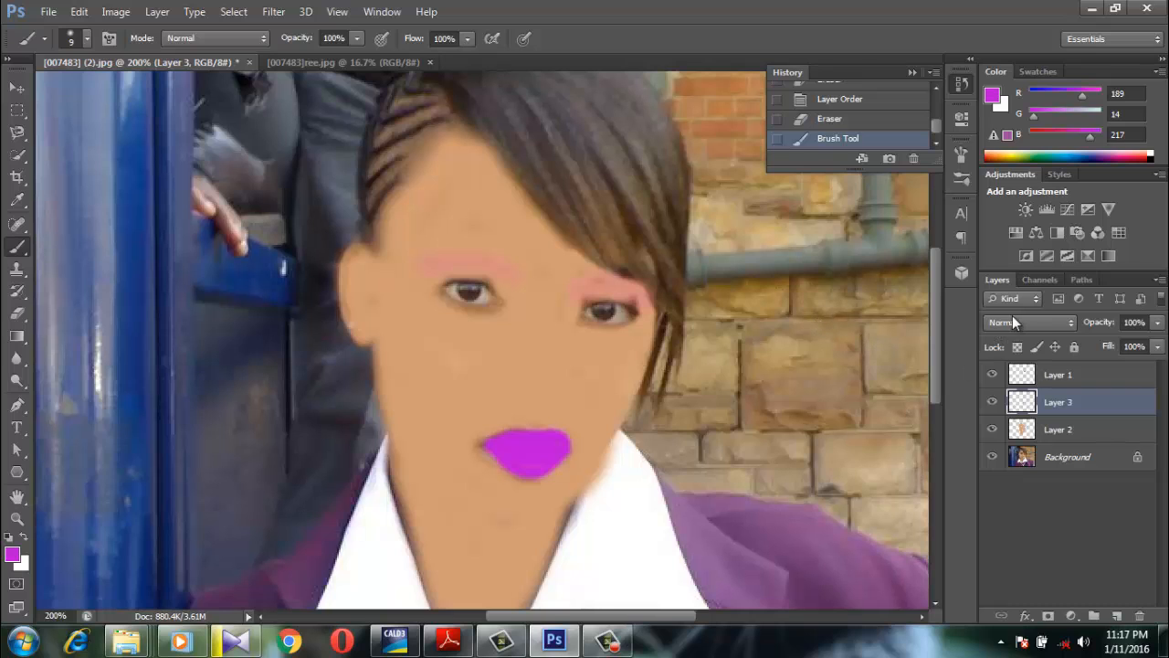
Try Hard Light blending on the purple lipstick layer and revert to the state after the last brush stroke
left_click(1027, 318)
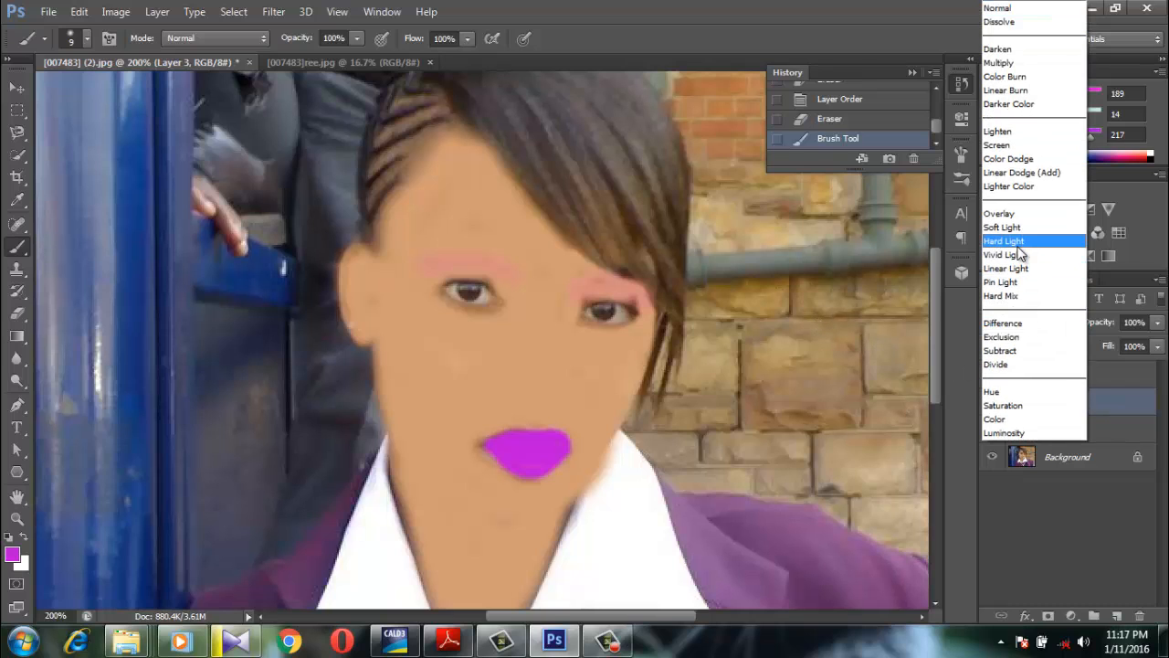
left_click(1021, 246)
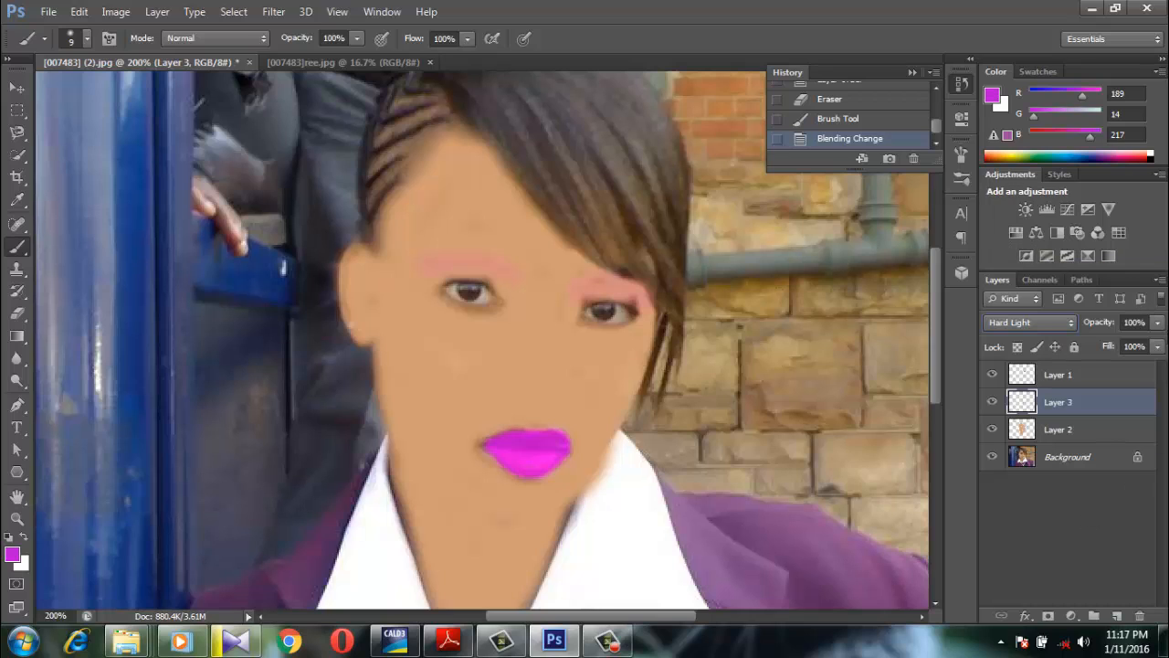
left_click(1158, 323)
mouse_move(1158, 347)
left_mouse_down()
mouse_move(1128, 346)
mouse_move(1158, 343)
left_mouse_up()
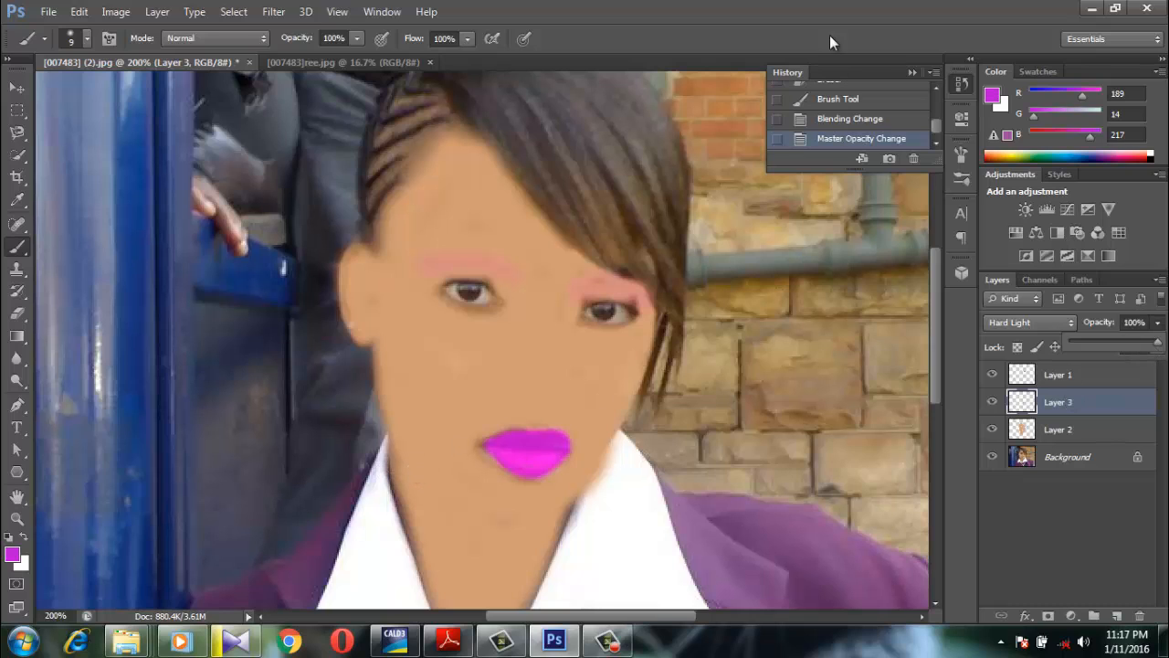
left_click(839, 124)
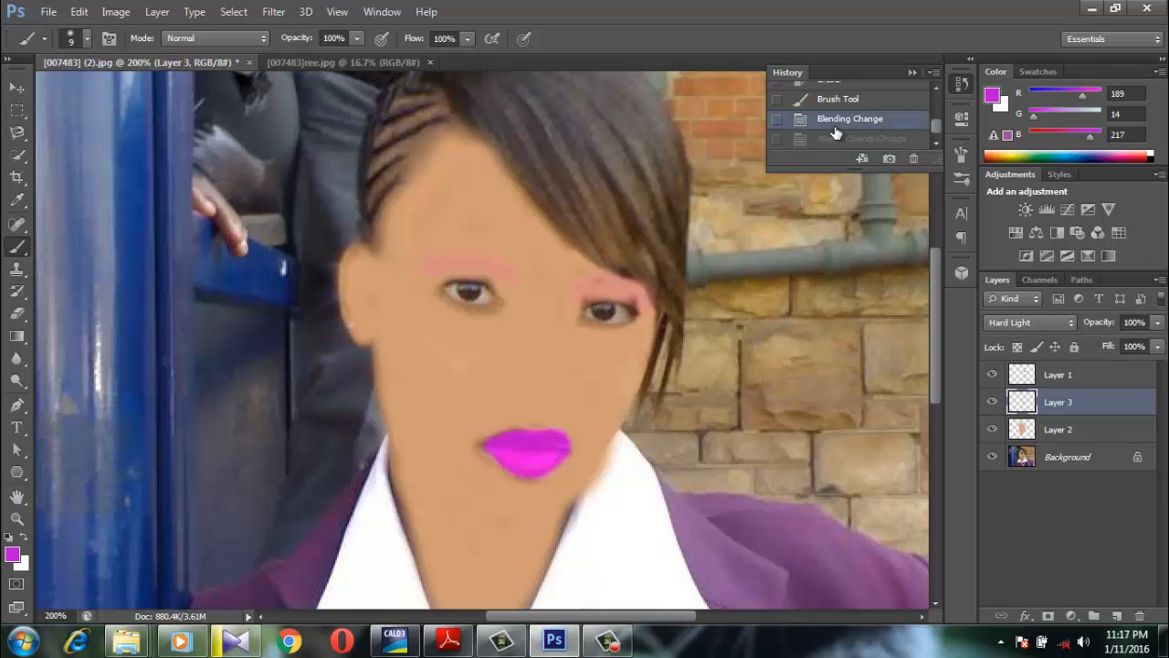
left_click(839, 103)
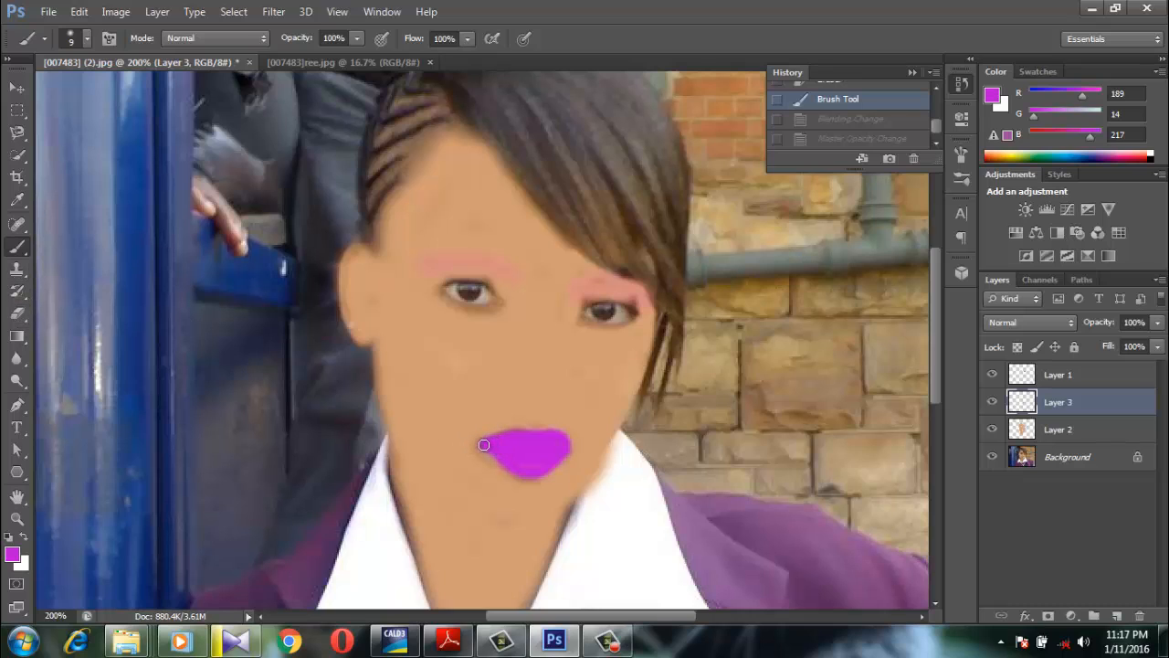
Extend the purple lipstick to the mouth corner and set its layer to Hard Light blending at 51% opacity
left_click_drag(484, 445, 519, 467)
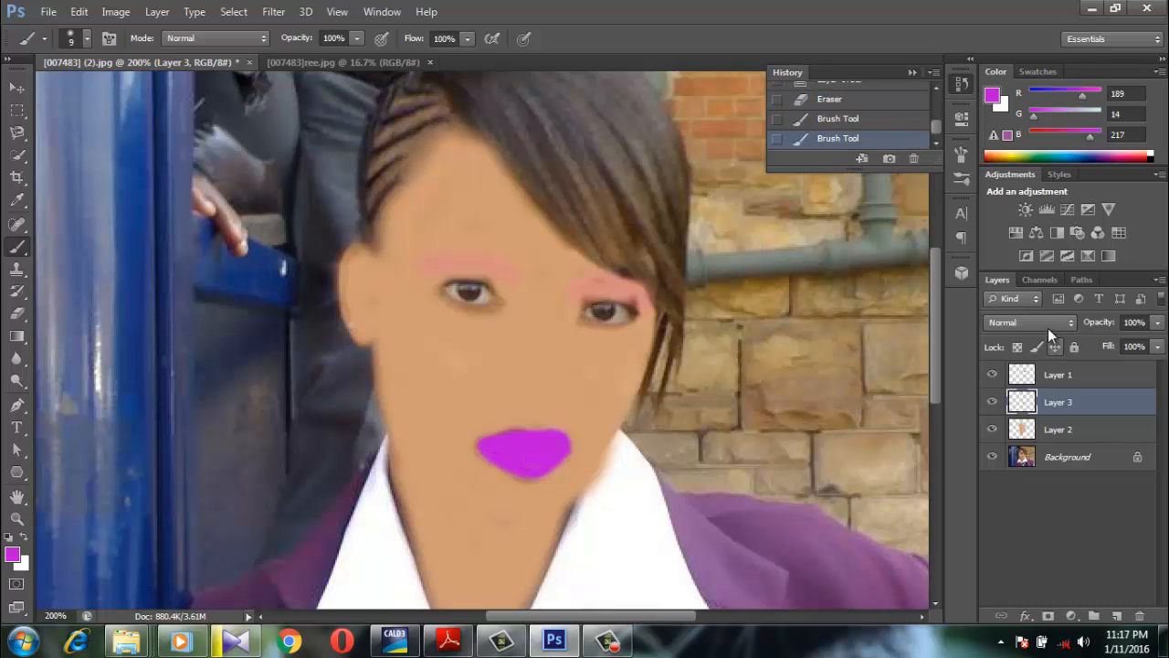
left_click(1048, 326)
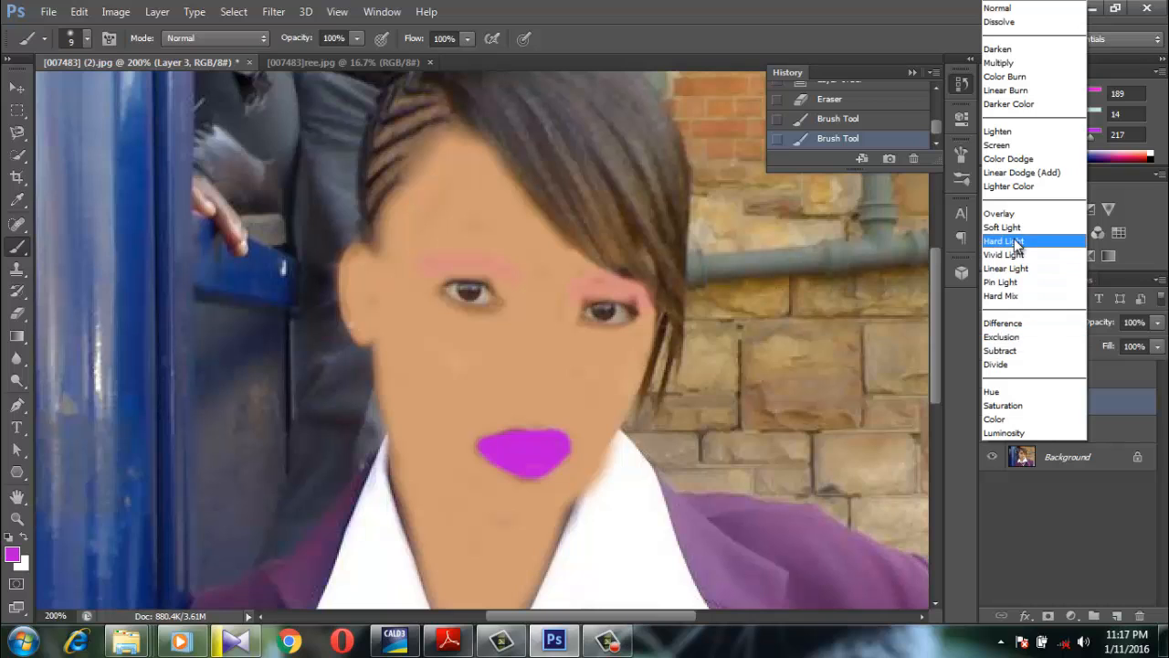
left_click(1018, 245)
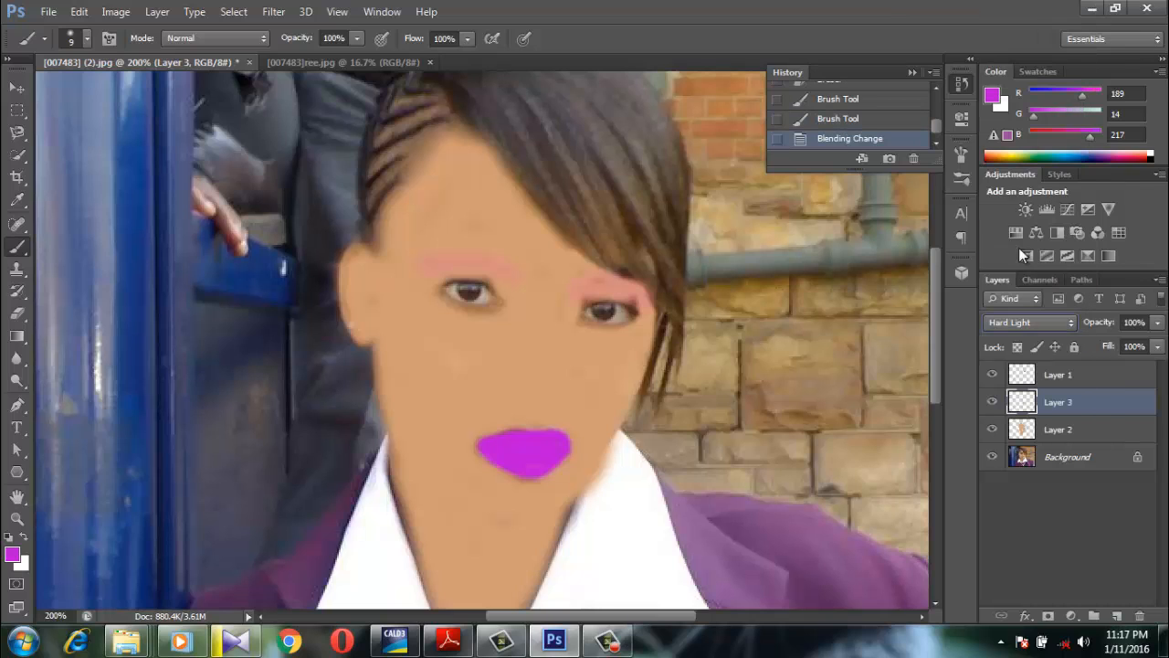
left_click(1158, 323)
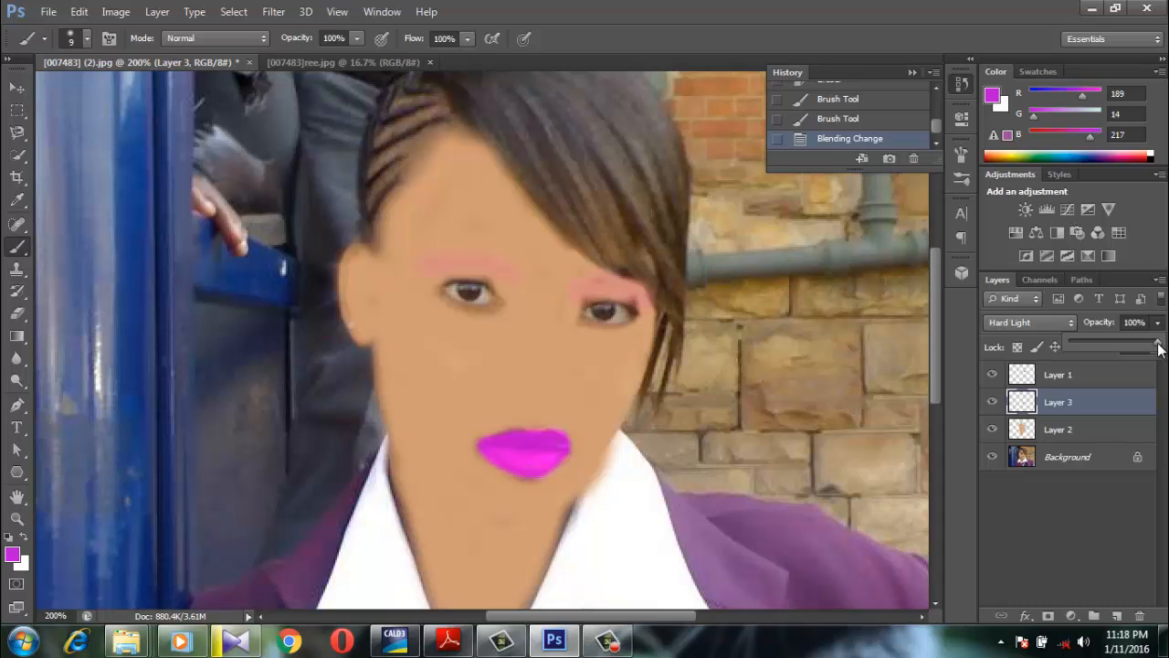
left_click_drag(1158, 345, 1115, 343)
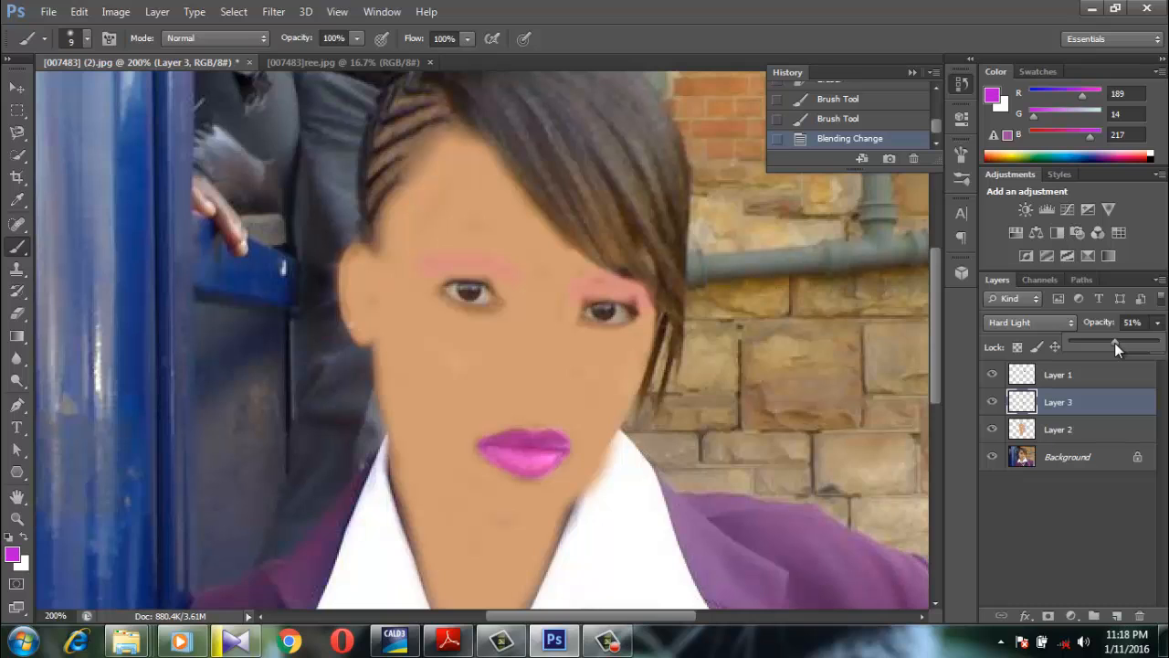
left_click_drag(1114, 343, 1115, 339)
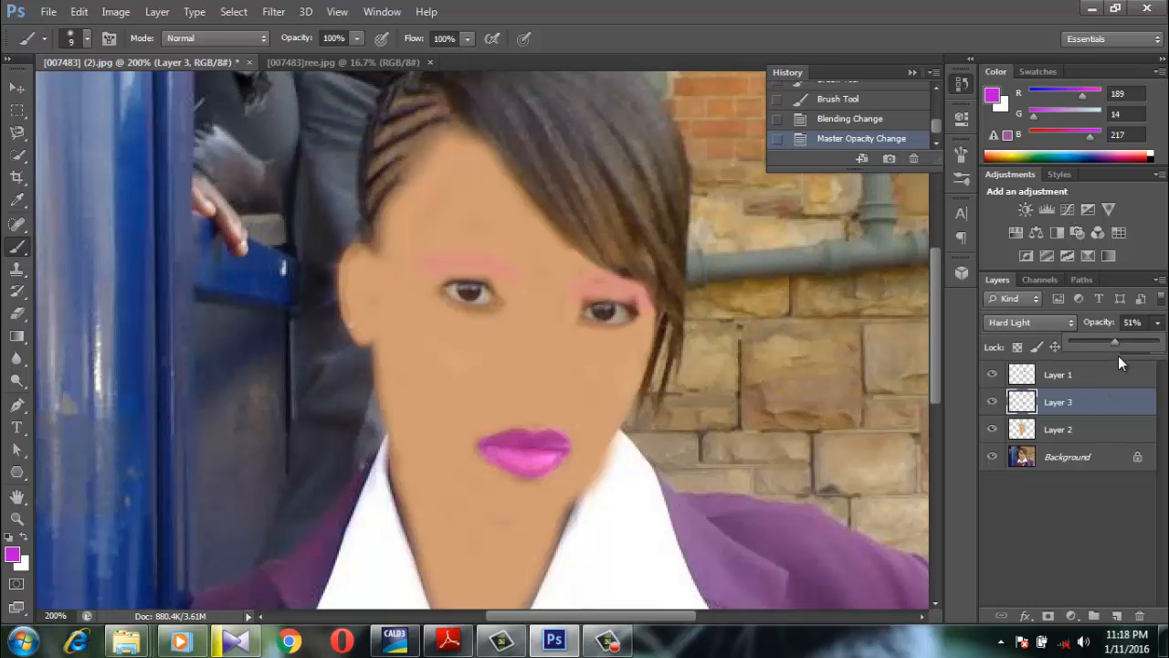
Try Hard Light and Soft Light blending on the skin-tone layer and return it to Normal
left_click(1076, 428)
left_click(1077, 428)
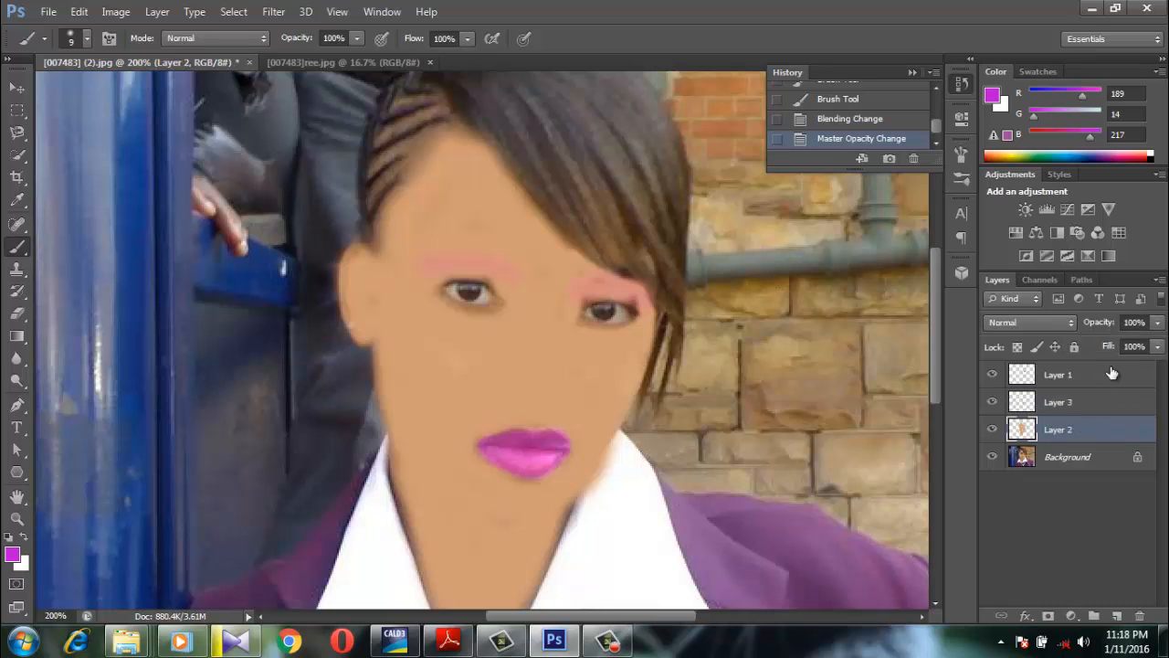
left_click(1158, 324)
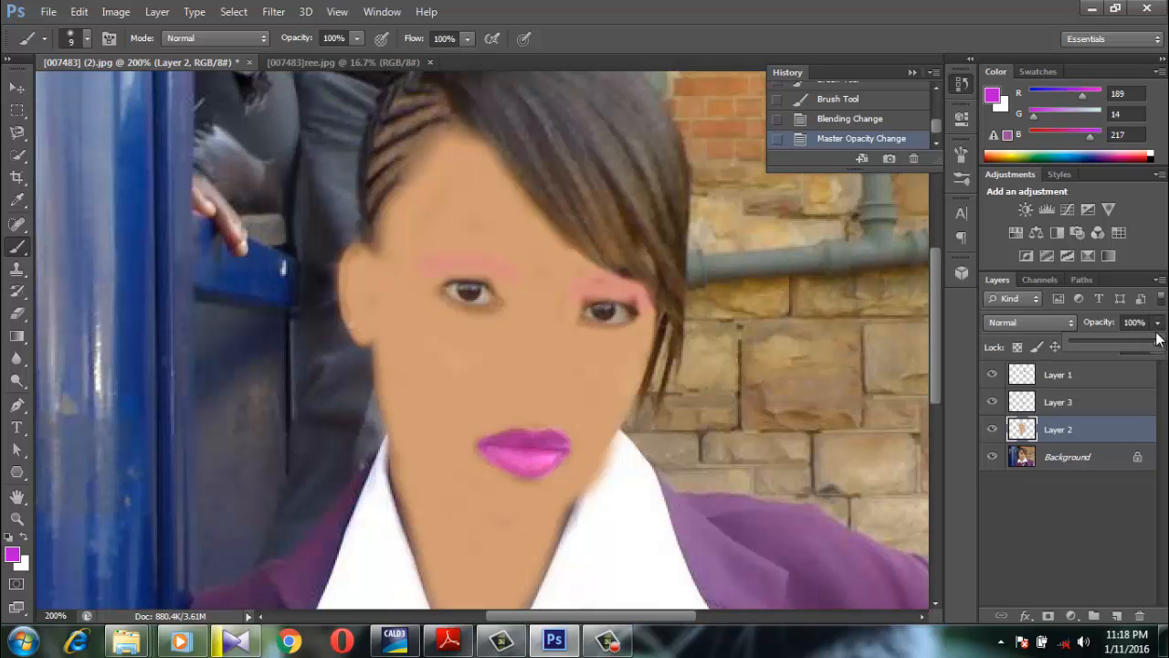
left_click(1044, 321)
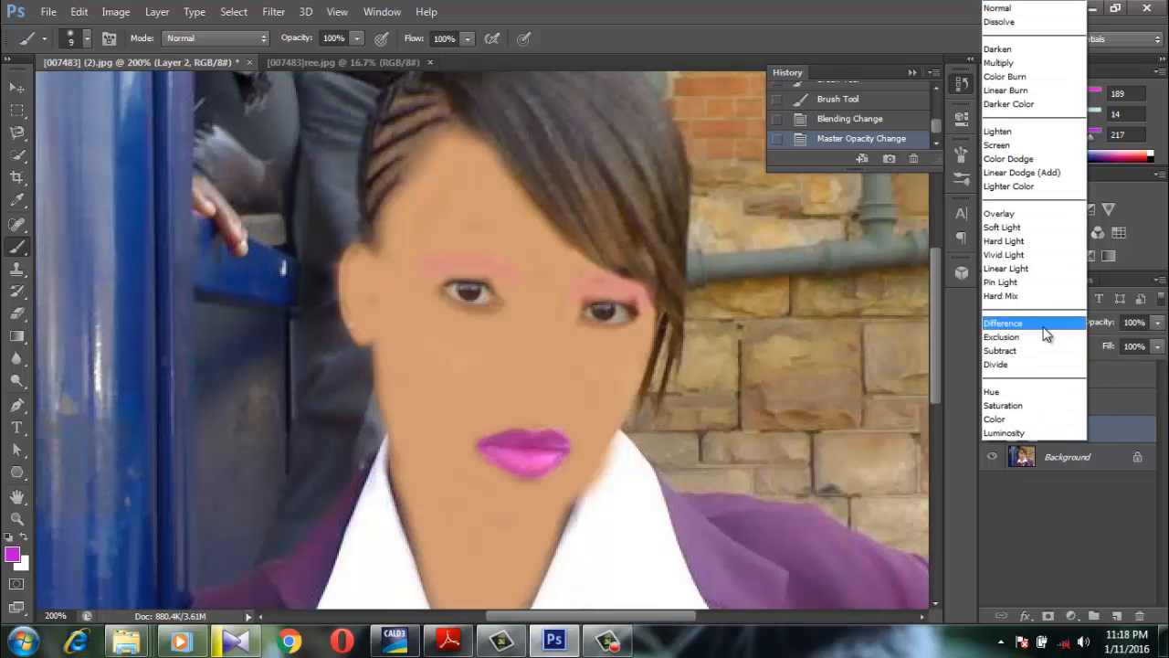
left_click(1015, 239)
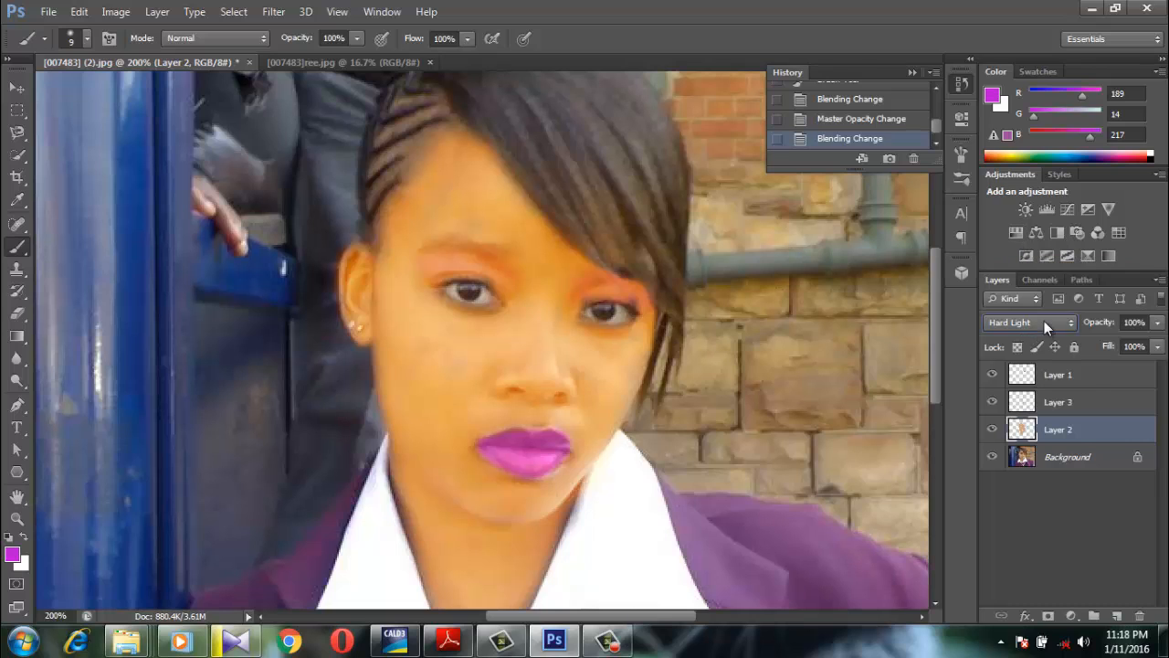
left_click(1044, 321)
left_click(1024, 232)
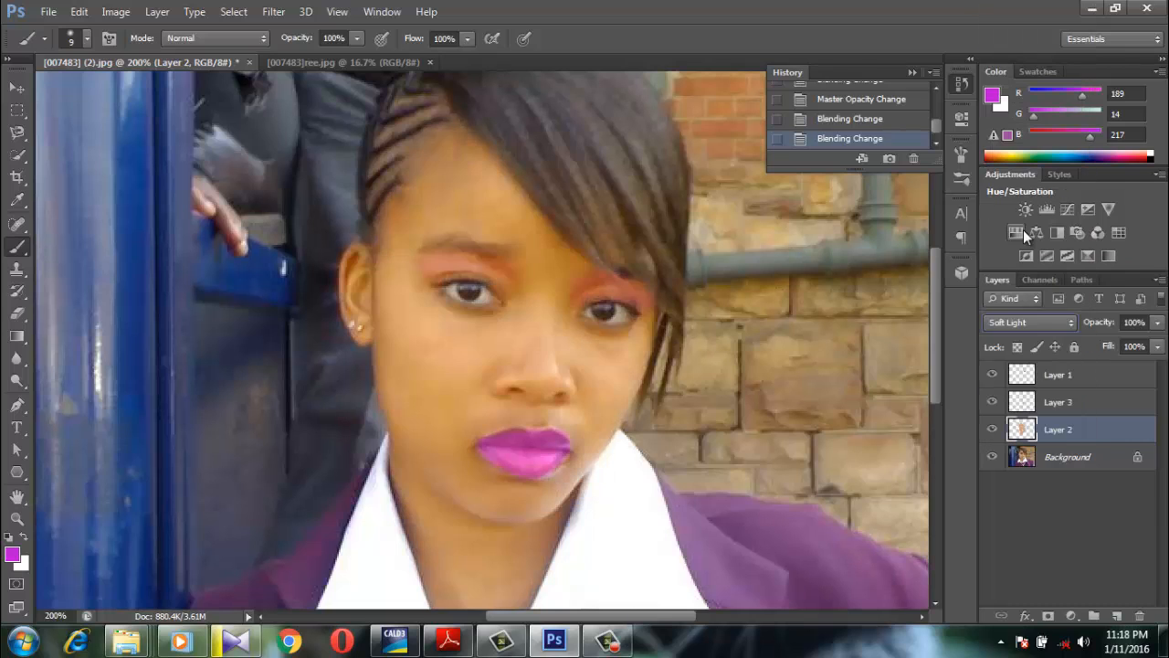
left_click(1030, 325)
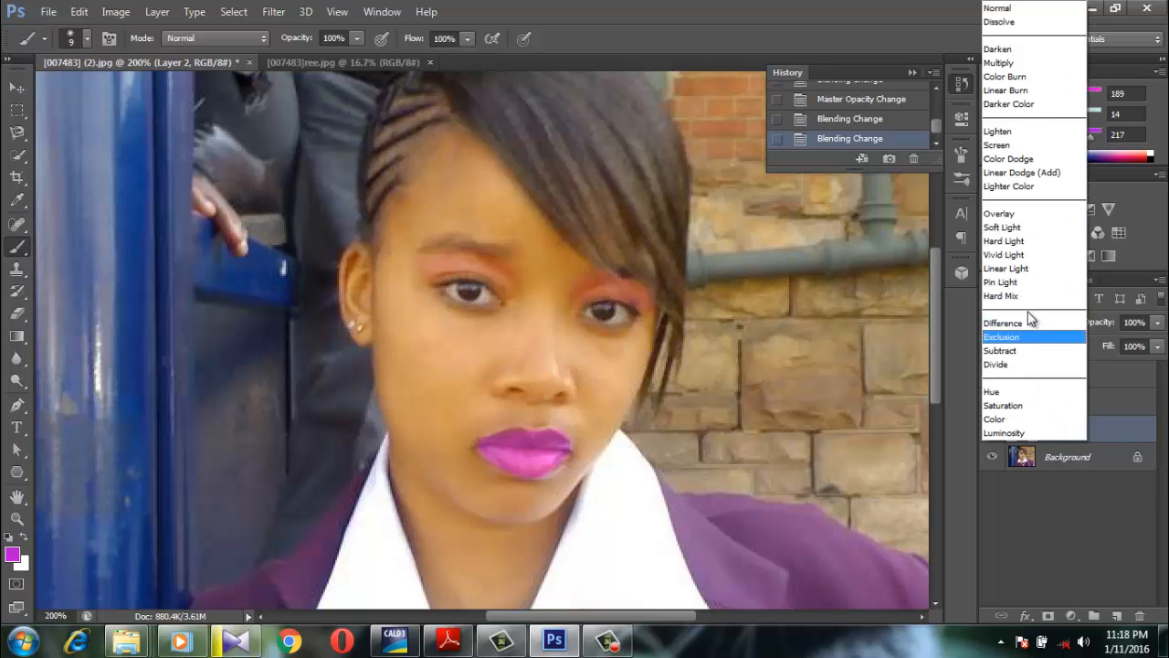
left_click(997, 8)
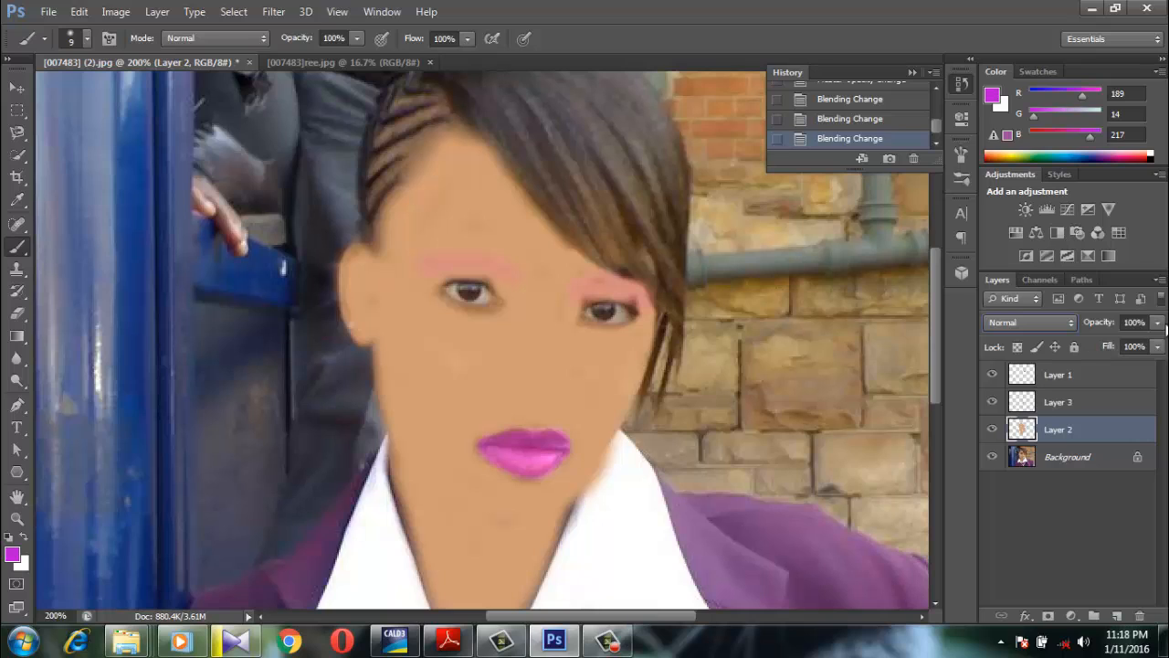
Set the skin-tone layer's opacity to 25%
left_click(1158, 347)
left_click_drag(1158, 344, 1088, 344)
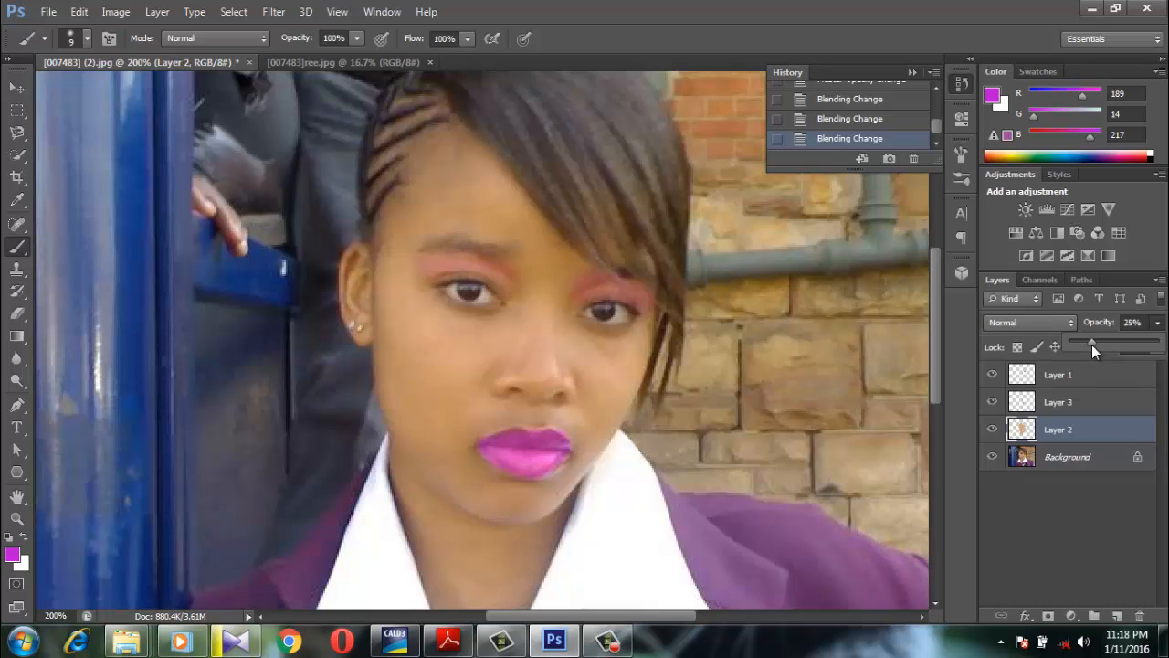
left_click_drag(1092, 345, 1092, 345)
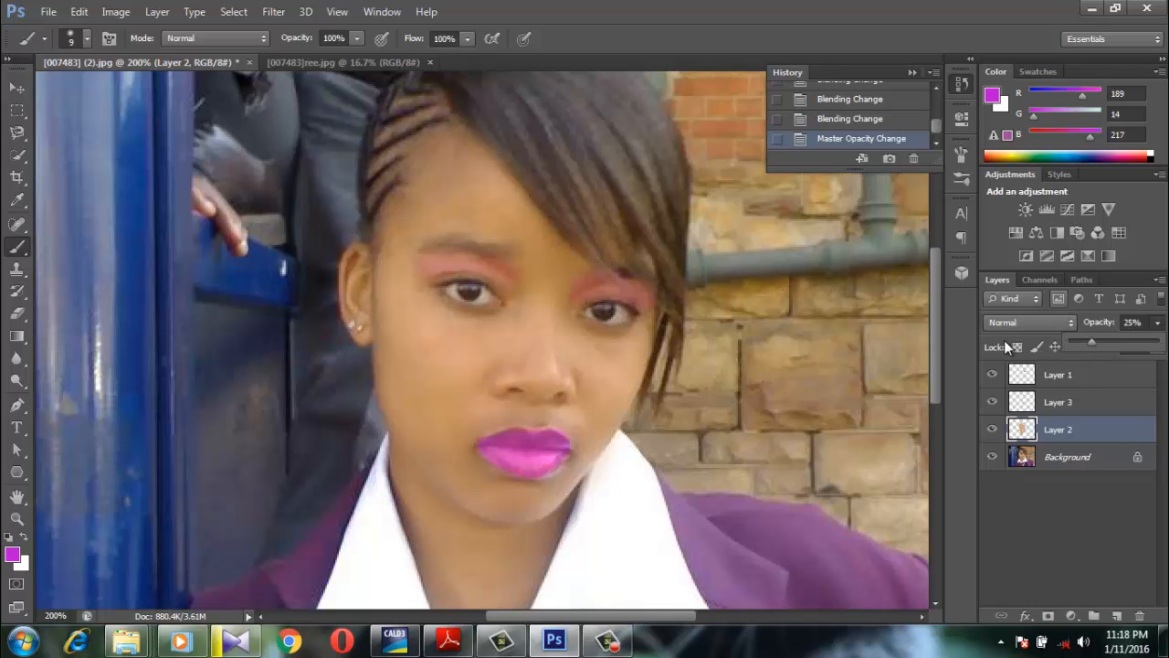
Resample the image to a resolution of 600 pixels/inch in Image Size
left_click(939, 309)
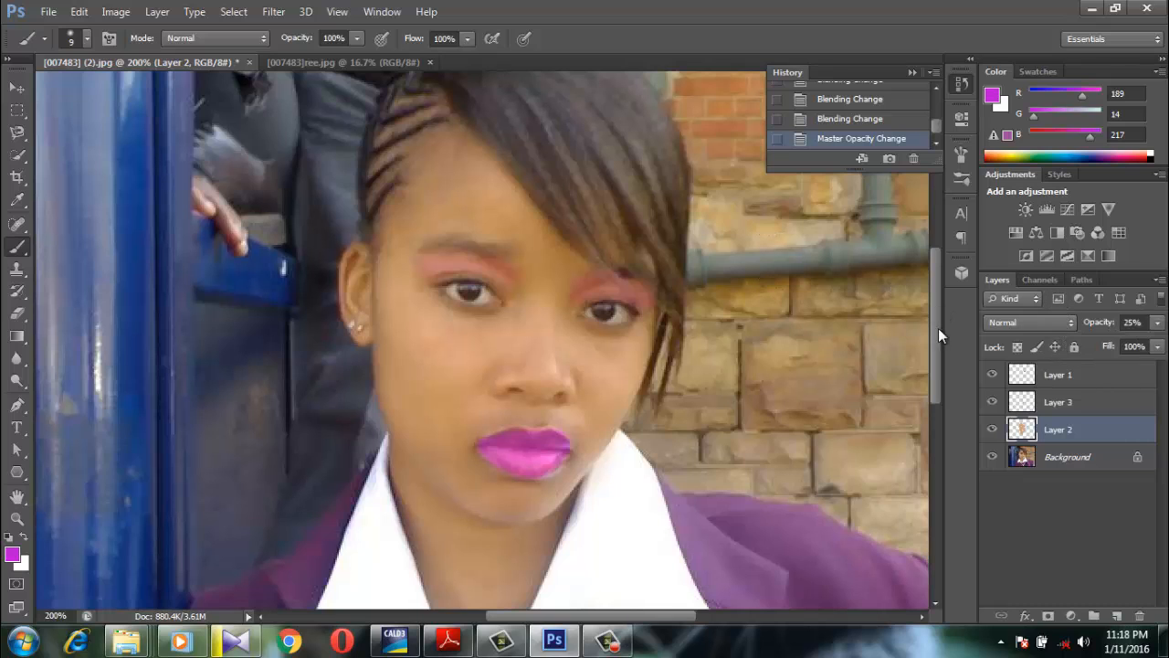
mouse_move(938, 328)
left_mouse_down()
mouse_move(942, 460)
mouse_move(939, 305)
left_mouse_up()
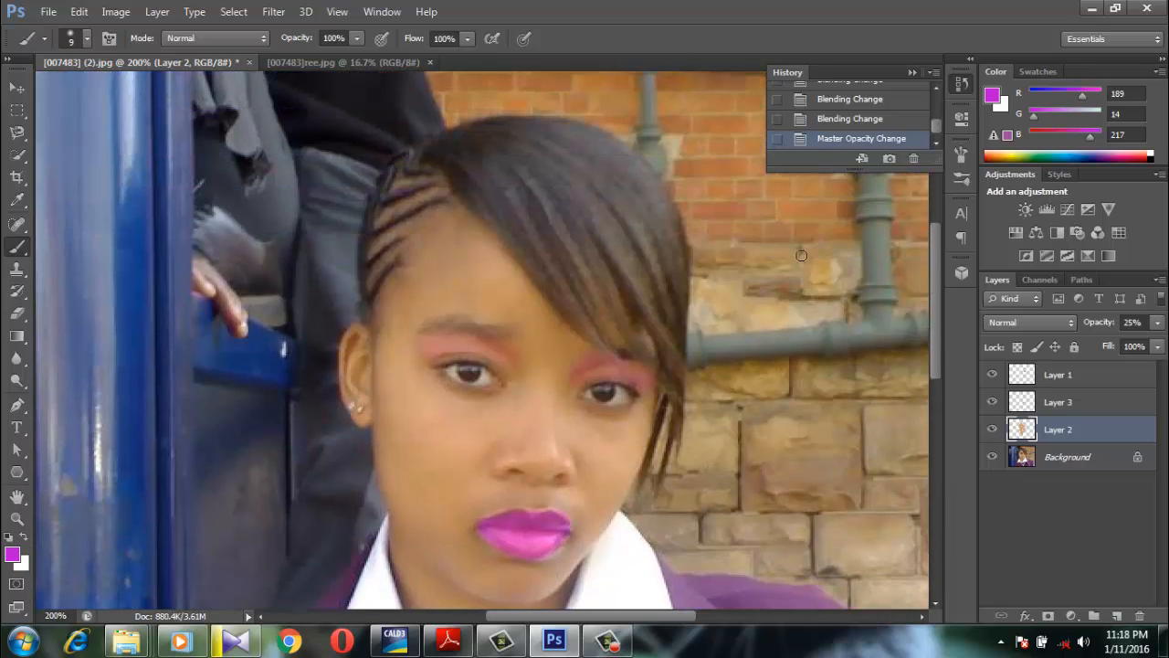
left_click(106, 15)
left_click(279, 135)
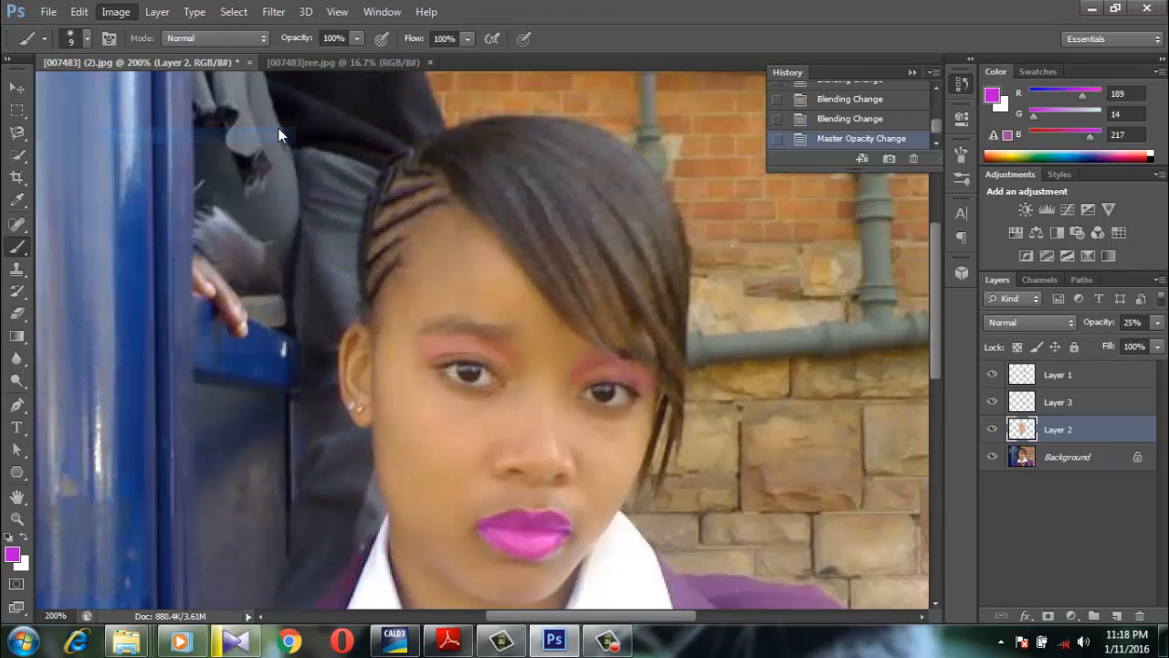
left_click(504, 299)
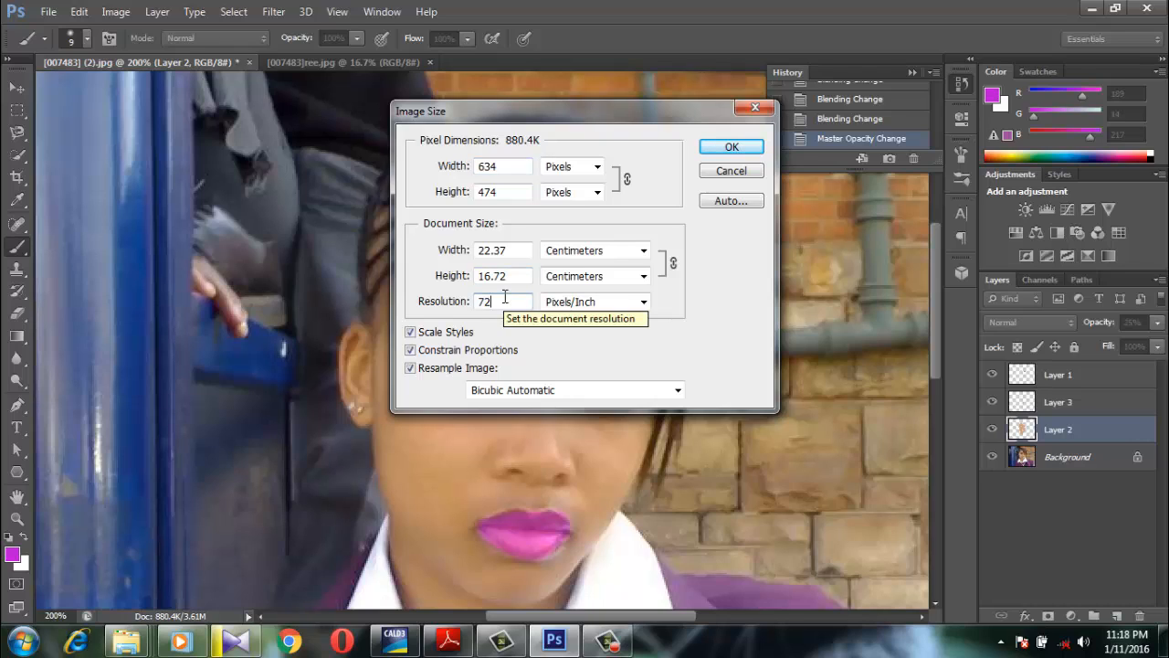
key("BackSpace")
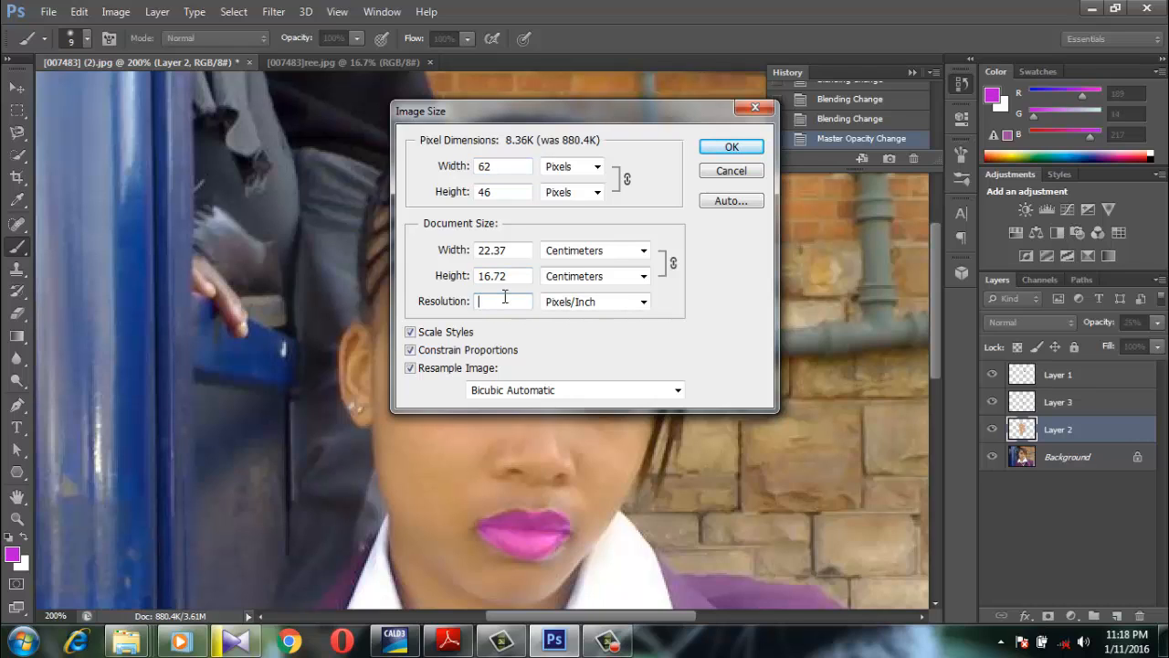
type("600")
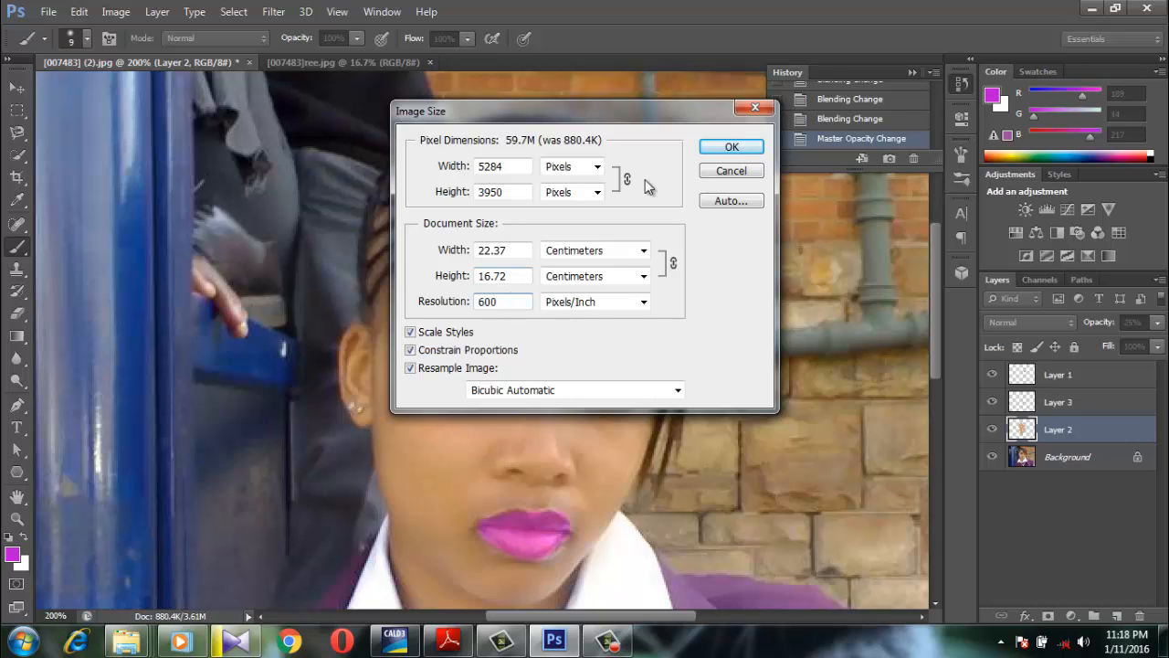
left_click(731, 146)
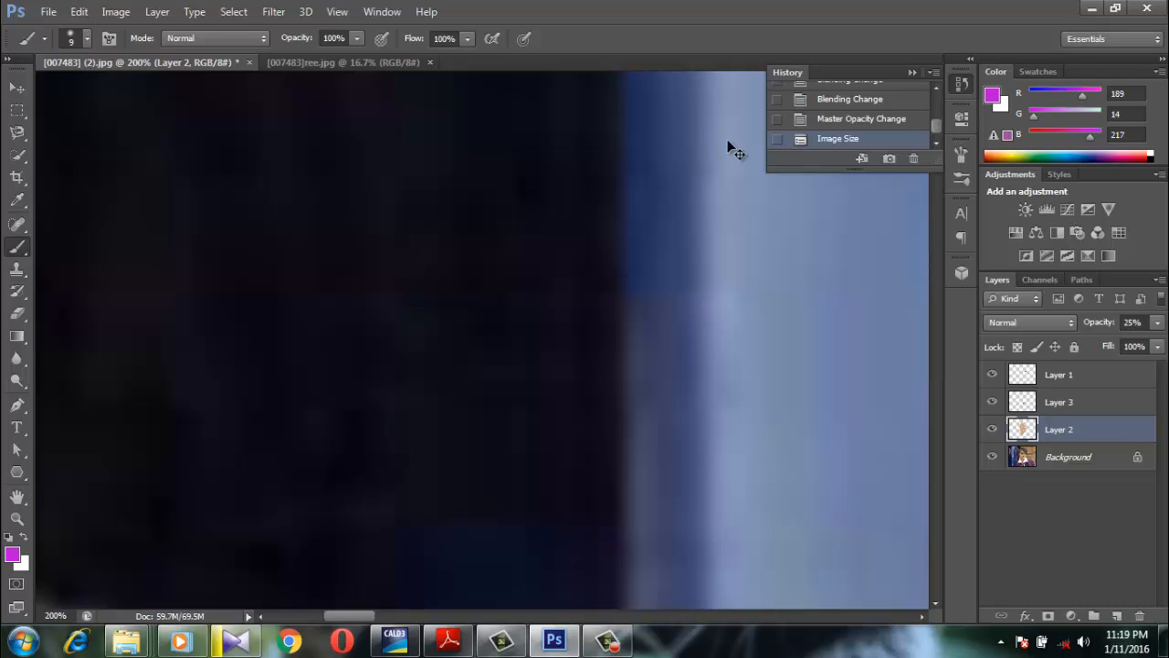
Compare the whole portrait with the finished example image and set the skin-tone layer's opacity to 40%
scroll(728, 140, "down", 5)
scroll(729, 147, "down", 3)
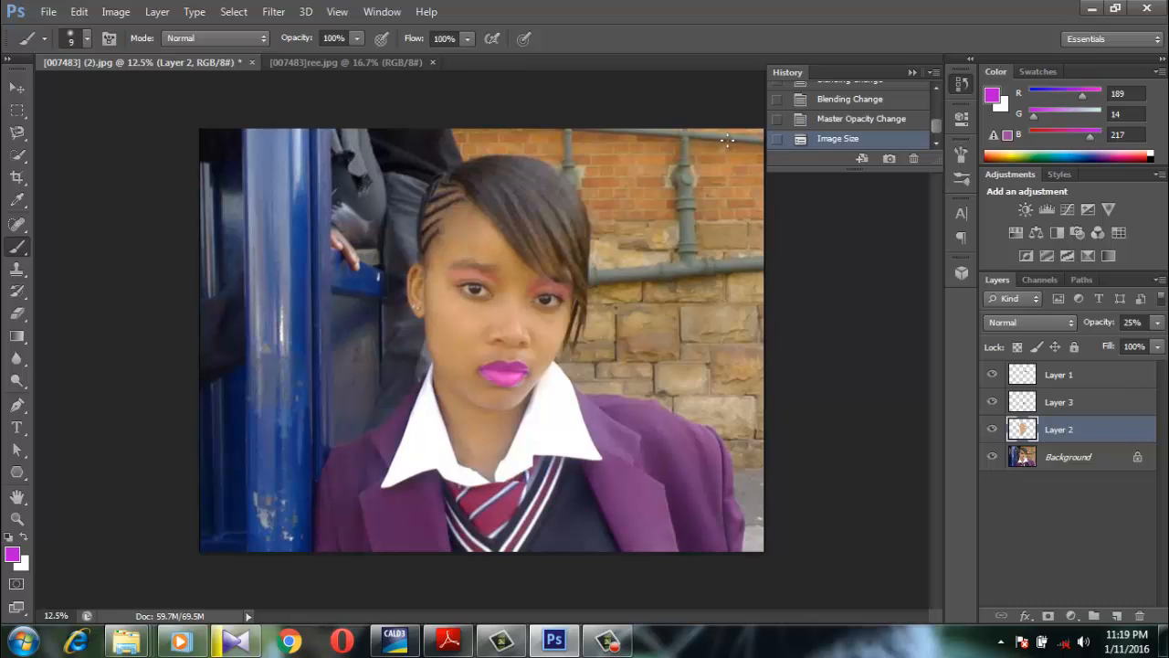
left_click(315, 60)
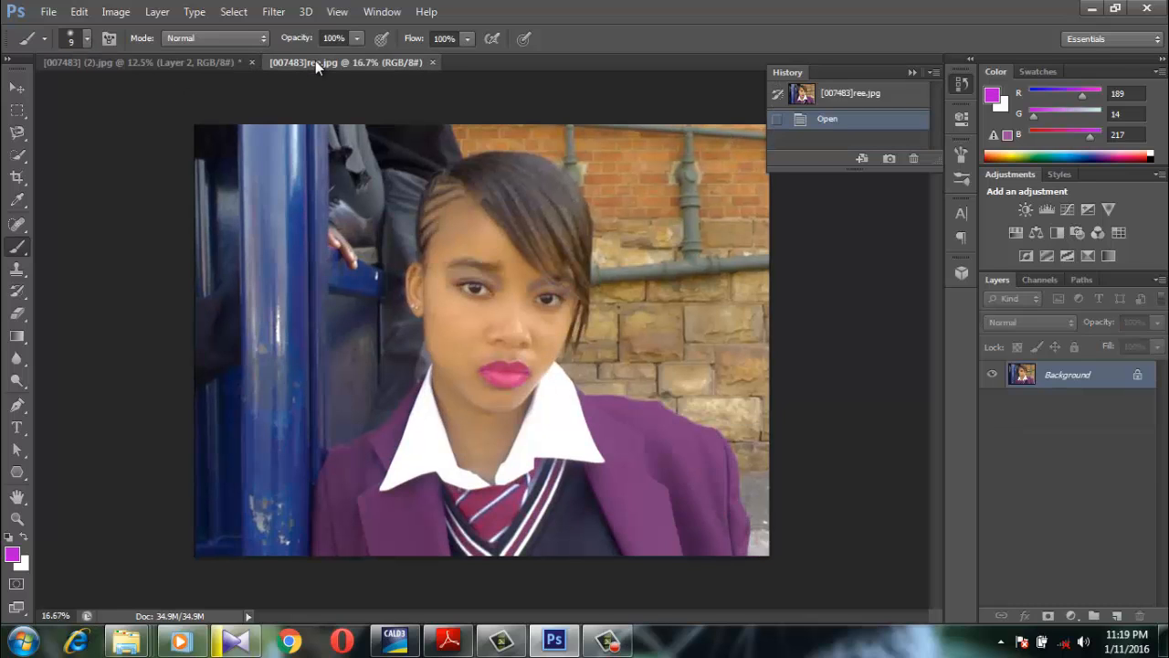
left_click(228, 59)
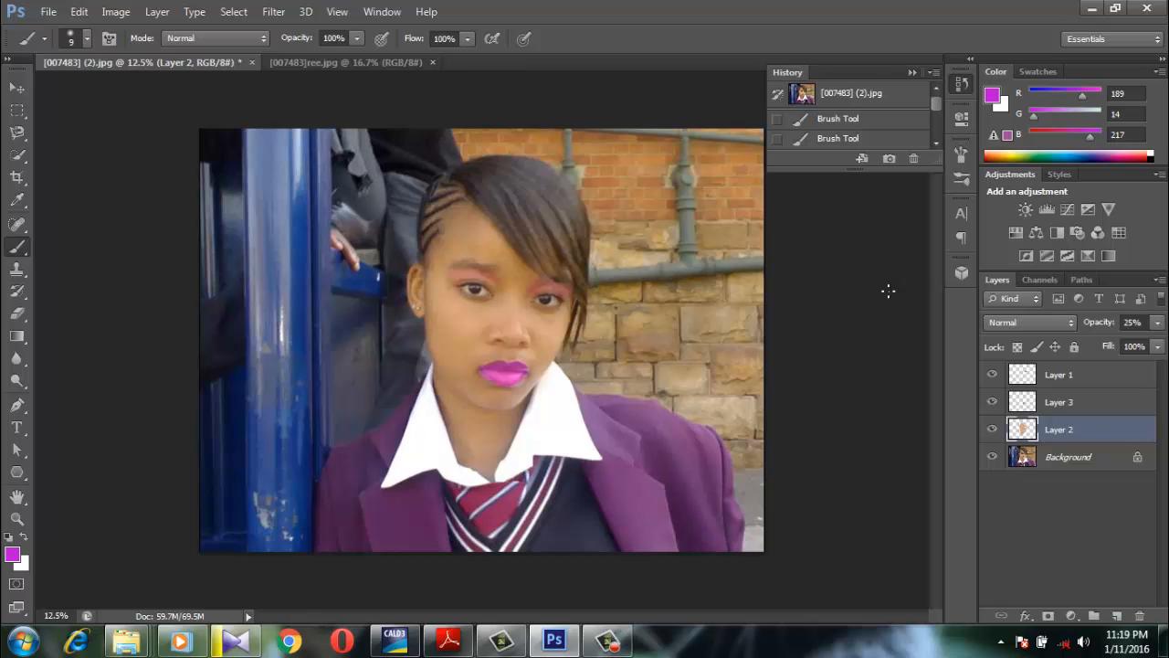
left_click(364, 64)
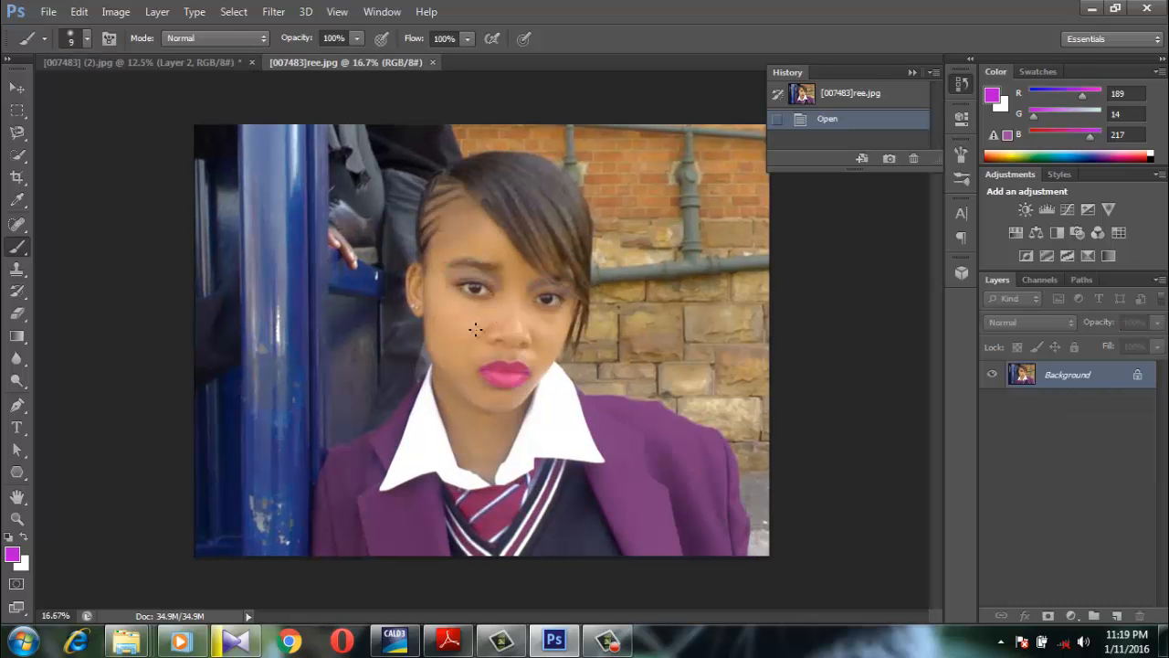
left_click(230, 62)
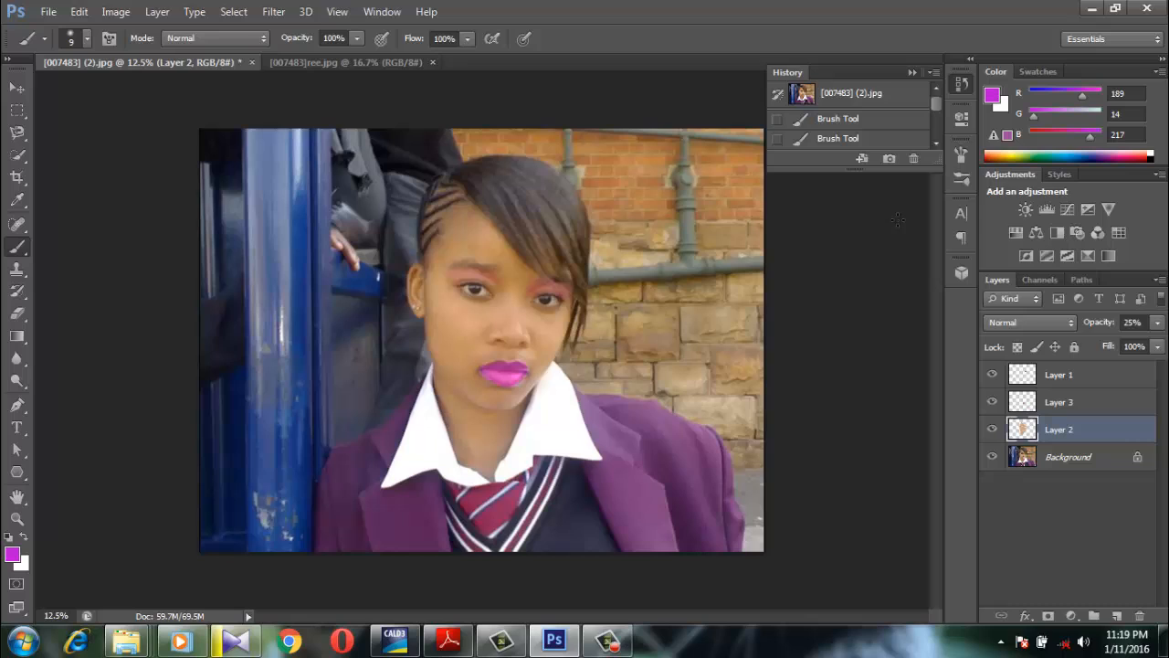
left_click(1157, 322)
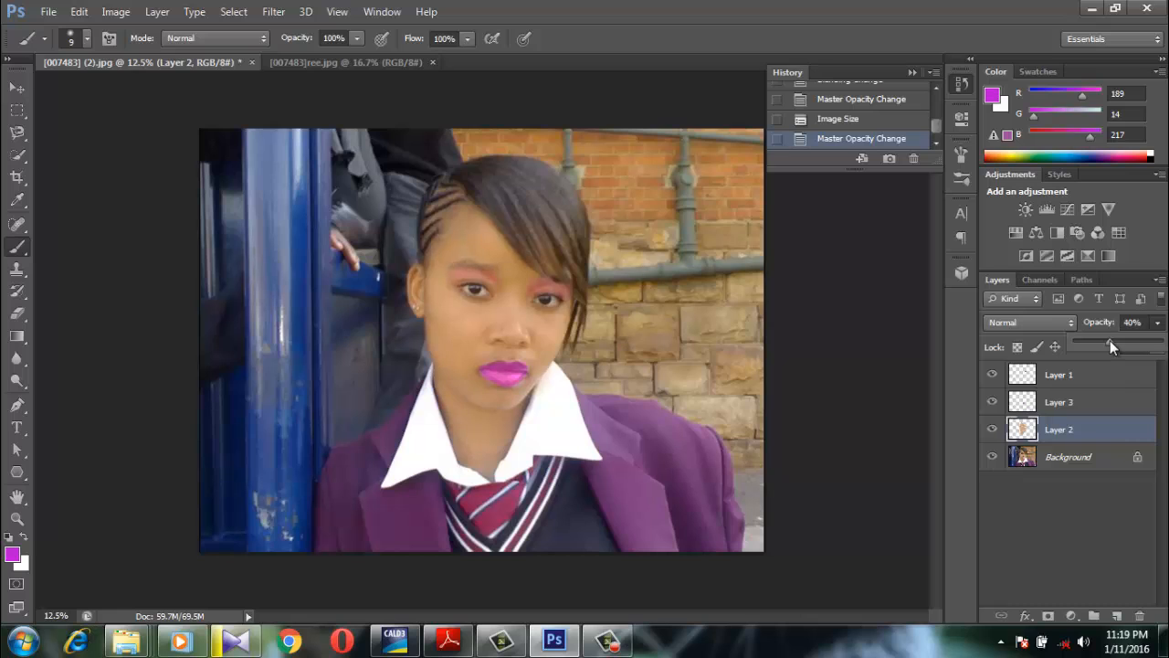
left_click(376, 67)
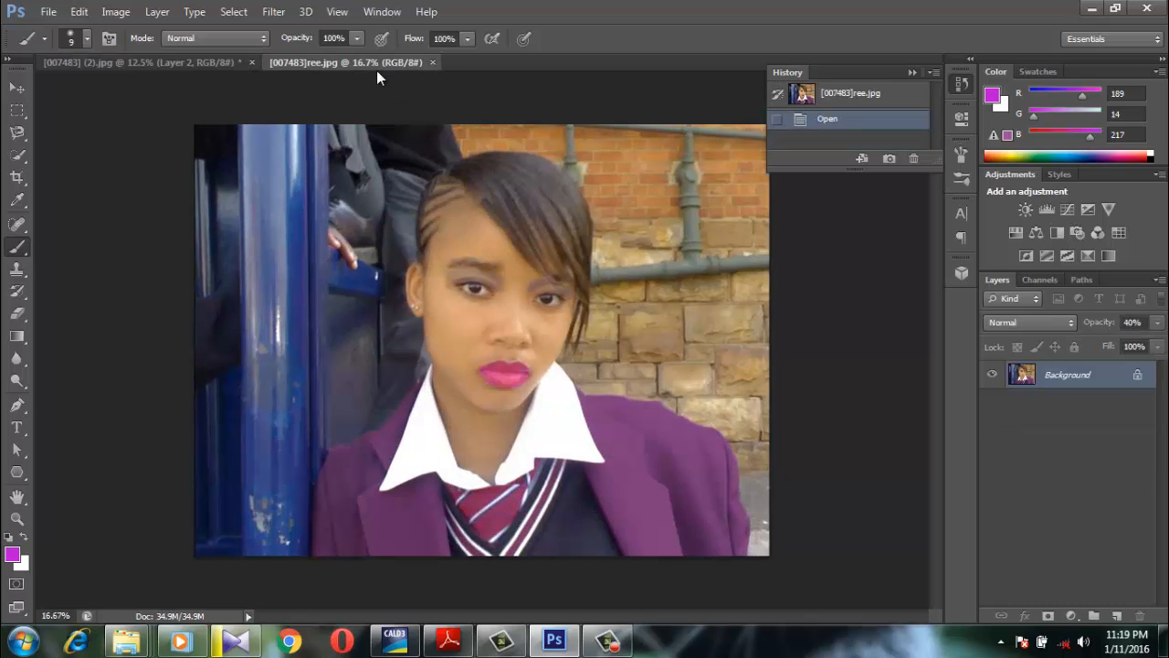
left_click(187, 58)
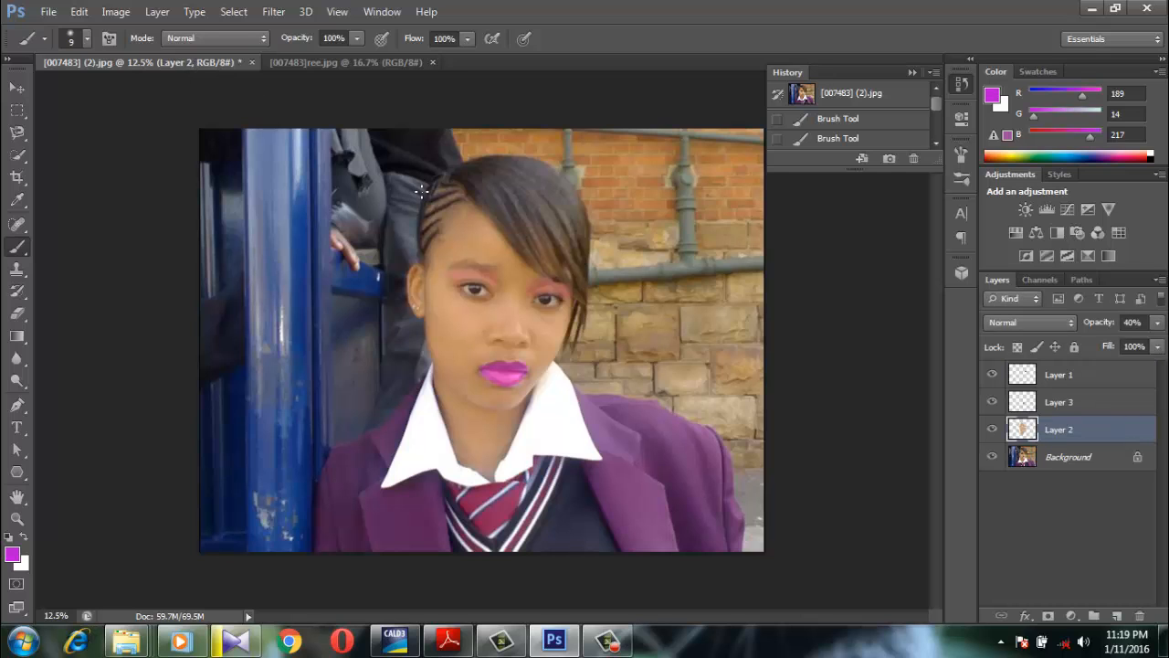
Save a JPEG copy of the retouched portrait as youtube in the photoshop folder, with quality 12 (Maximum) and Baseline ("Standard") format, without replacing the existing file
left_click(79, 12)
mouse_move(48, 12)
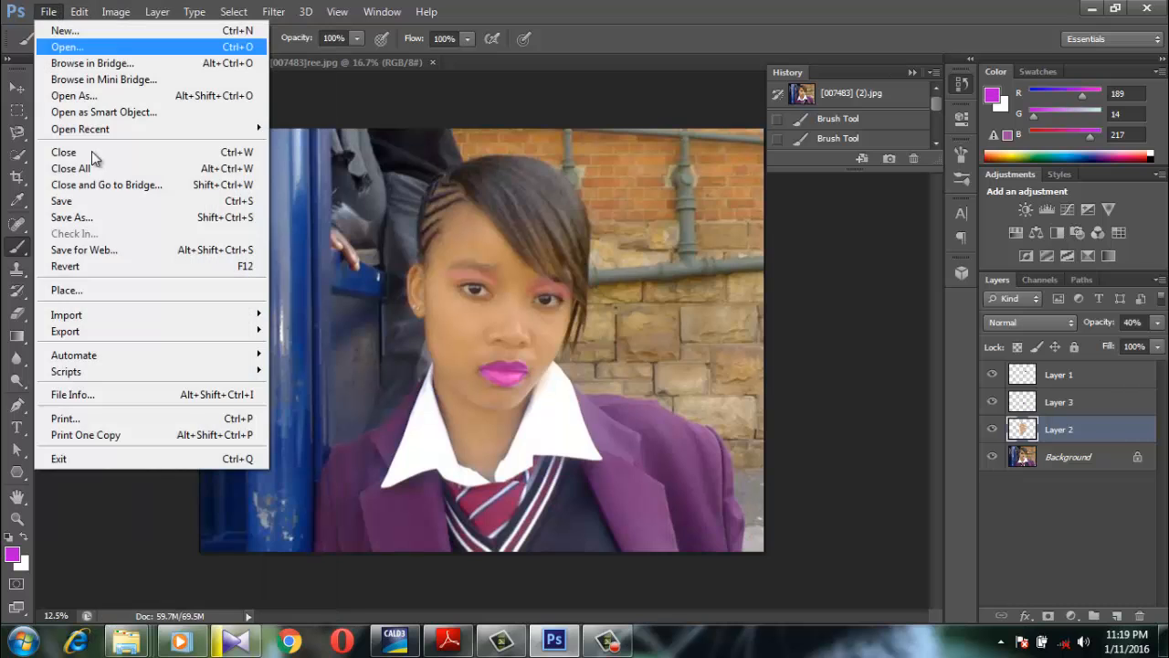
left_click(108, 220)
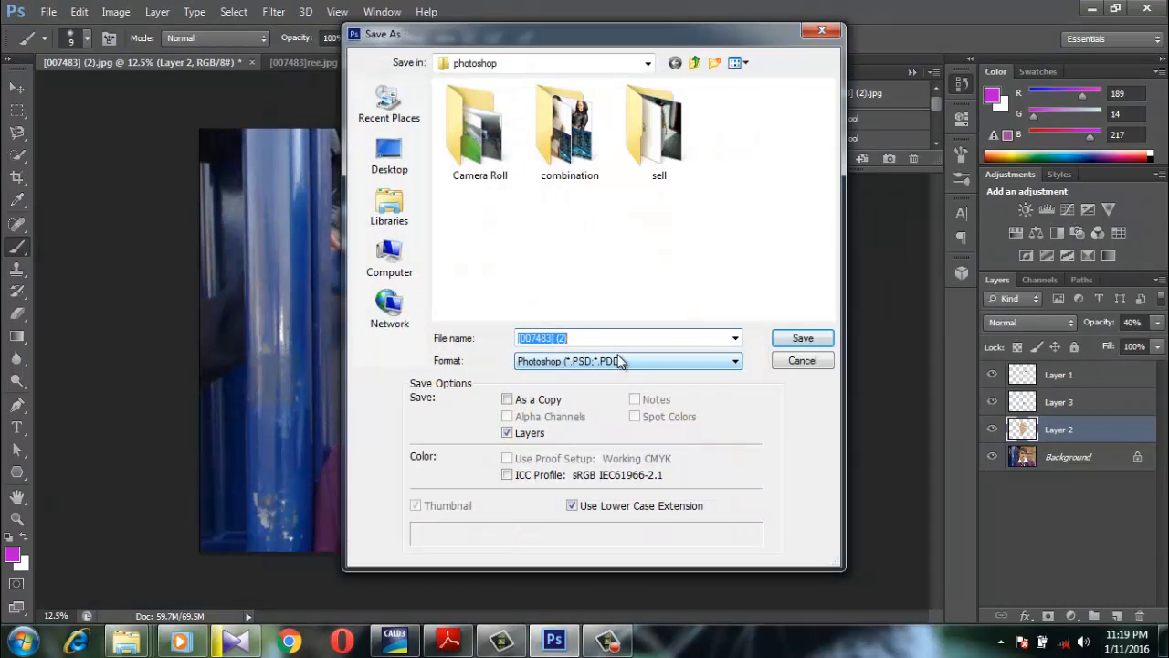
left_click(620, 362)
left_click(599, 475)
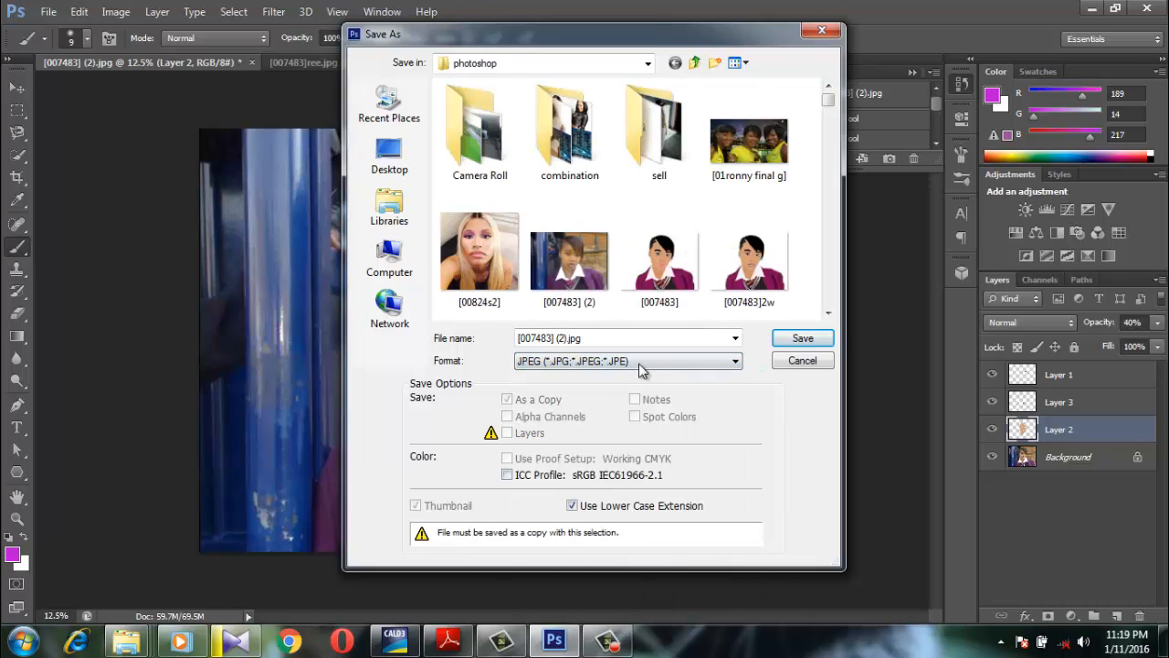
left_click(792, 342)
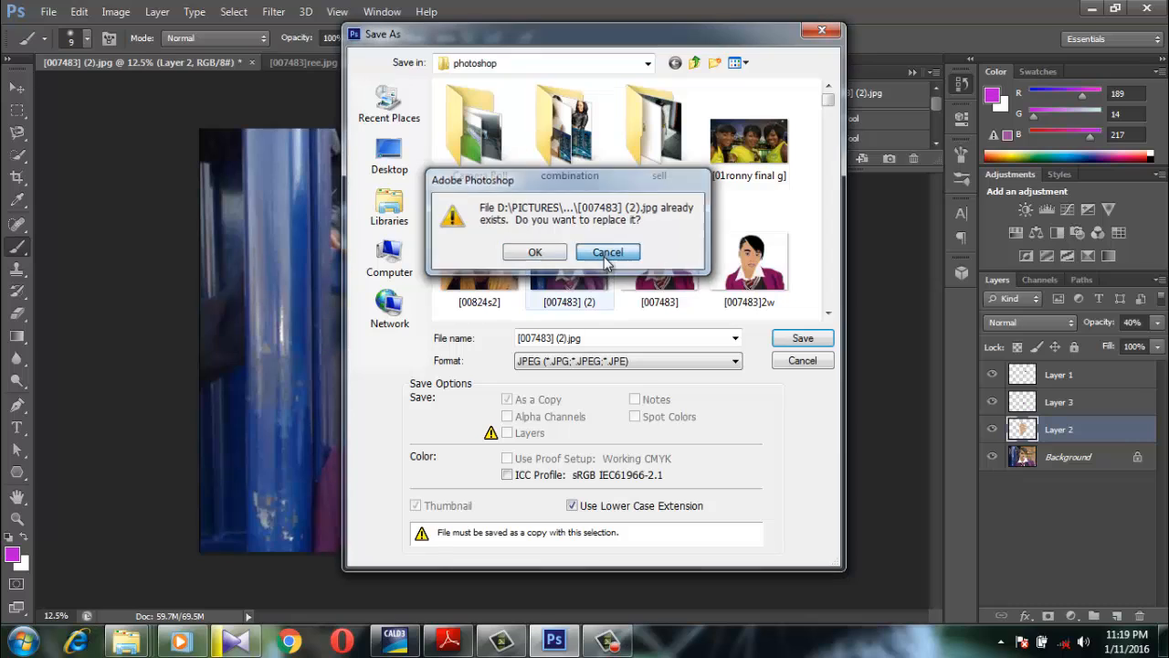
left_click(607, 253)
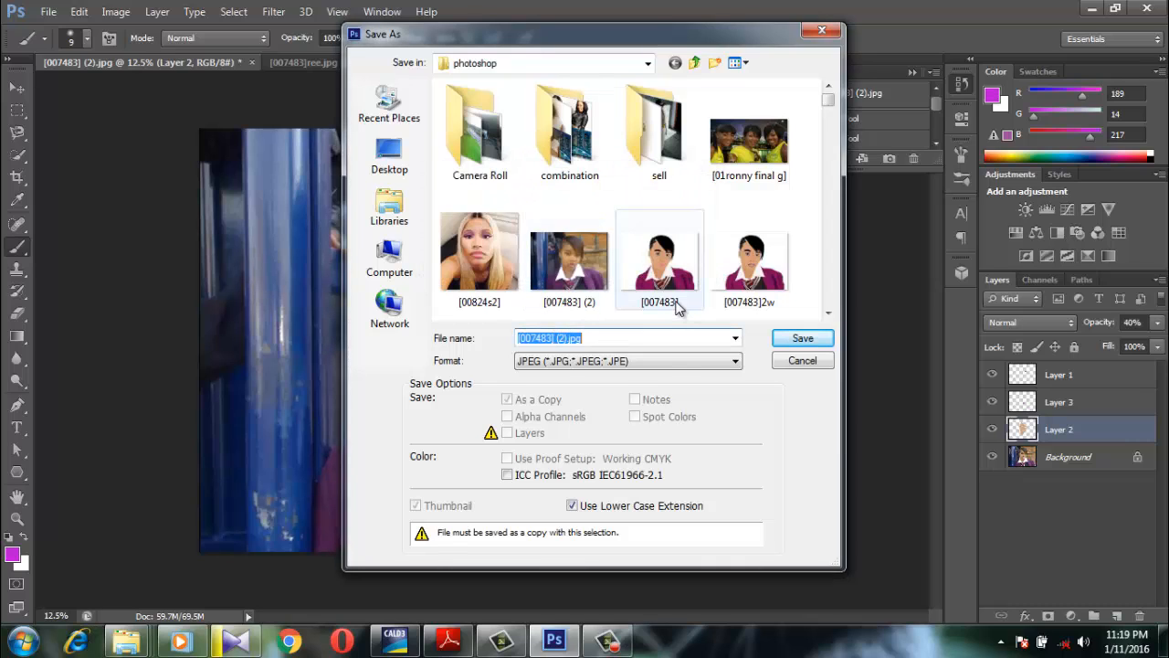
type("youtube")
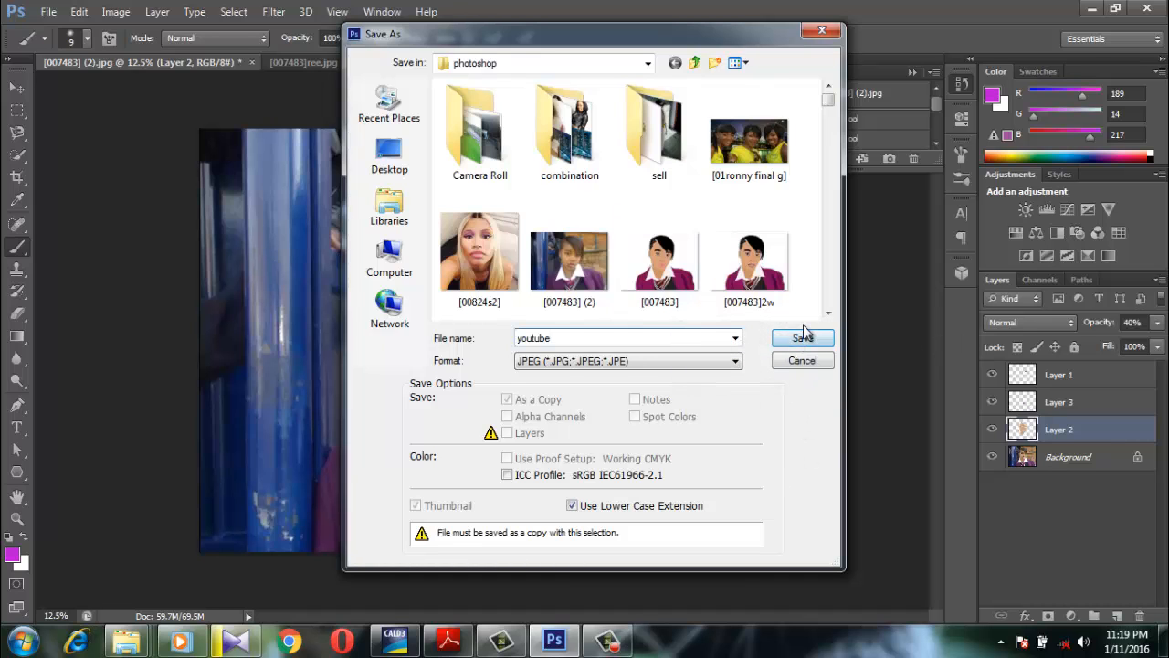
left_click(802, 338)
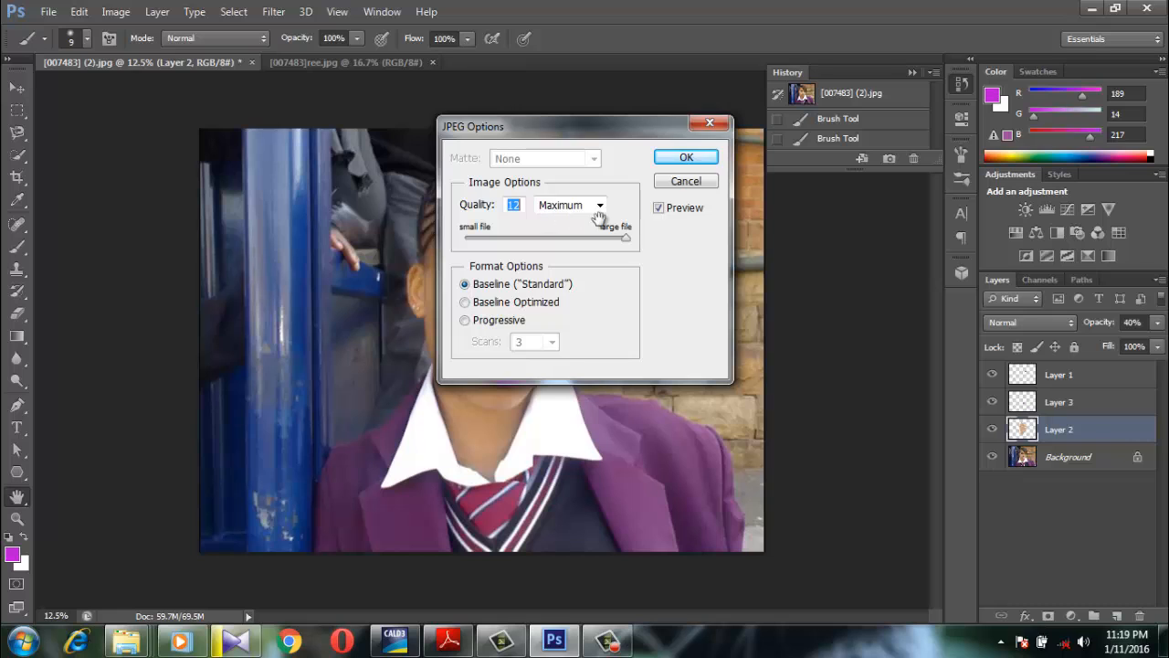
left_click(684, 158)
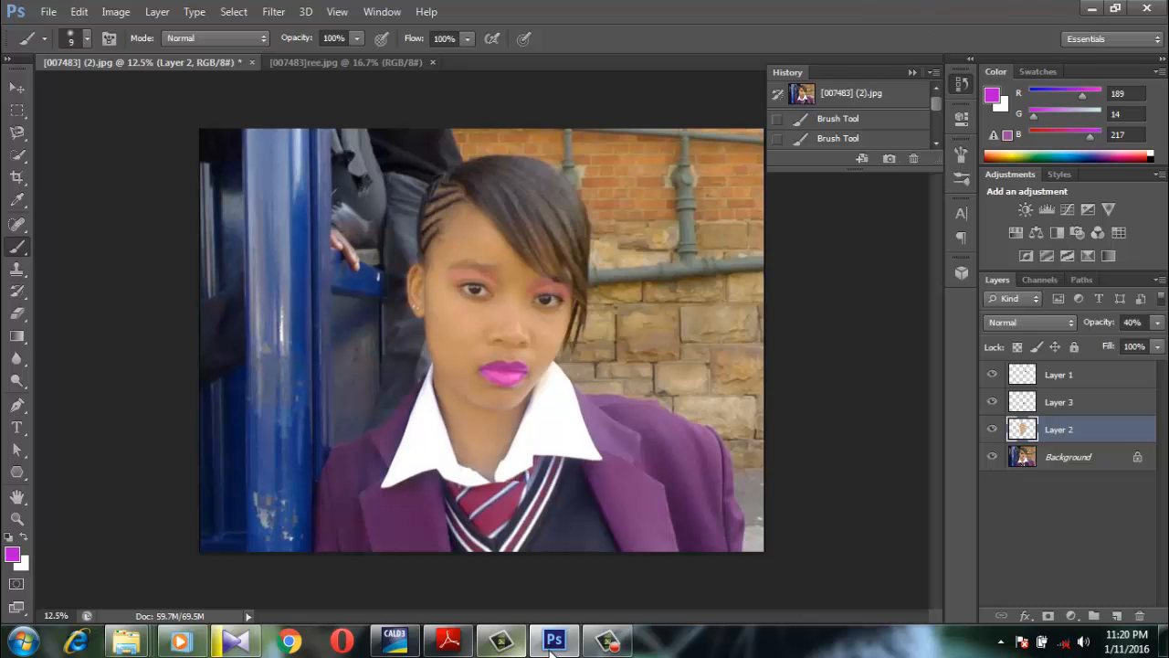
left_click(612, 643)
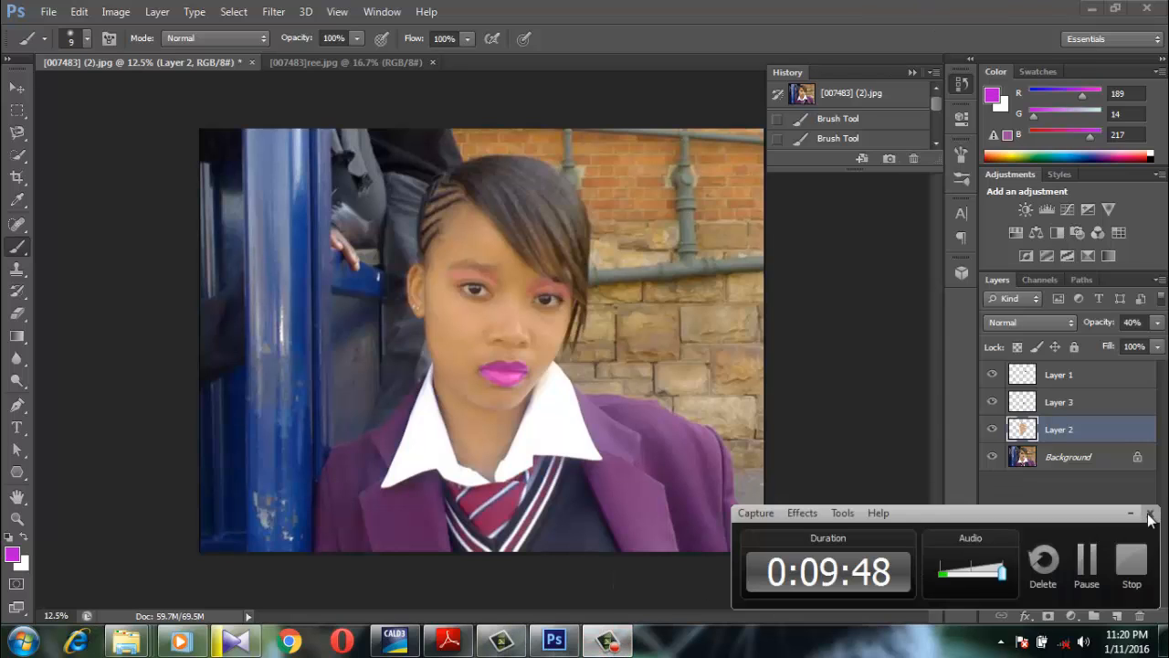